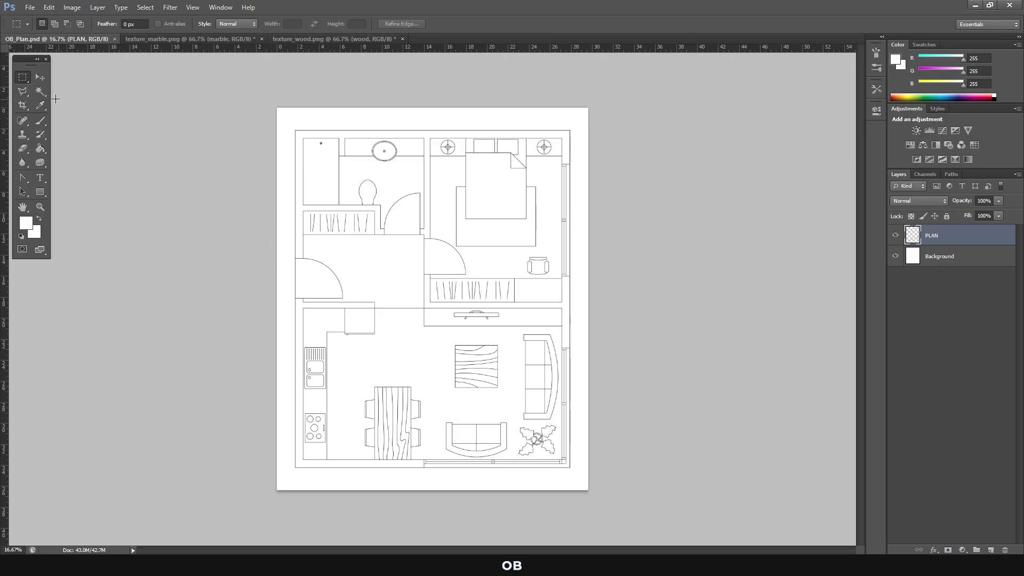
Magic Wand-select the walls and add a new layer named 'wall'.
left_click(40, 91)
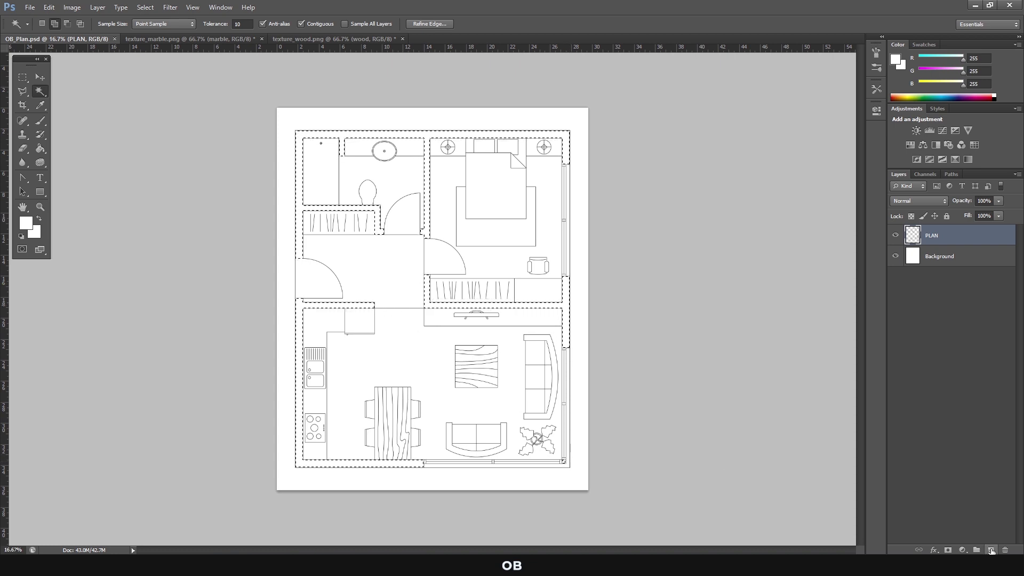
left_click(990, 549)
double_click(934, 235)
type("wall")
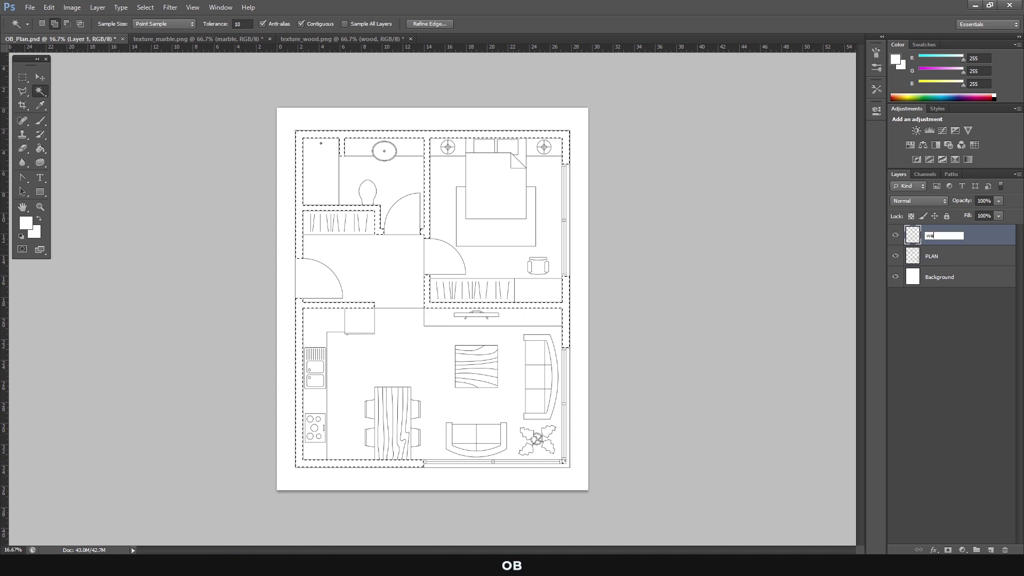
key("Return")
Fill the wall selection with solid black, then deselect.
left_click(26, 223)
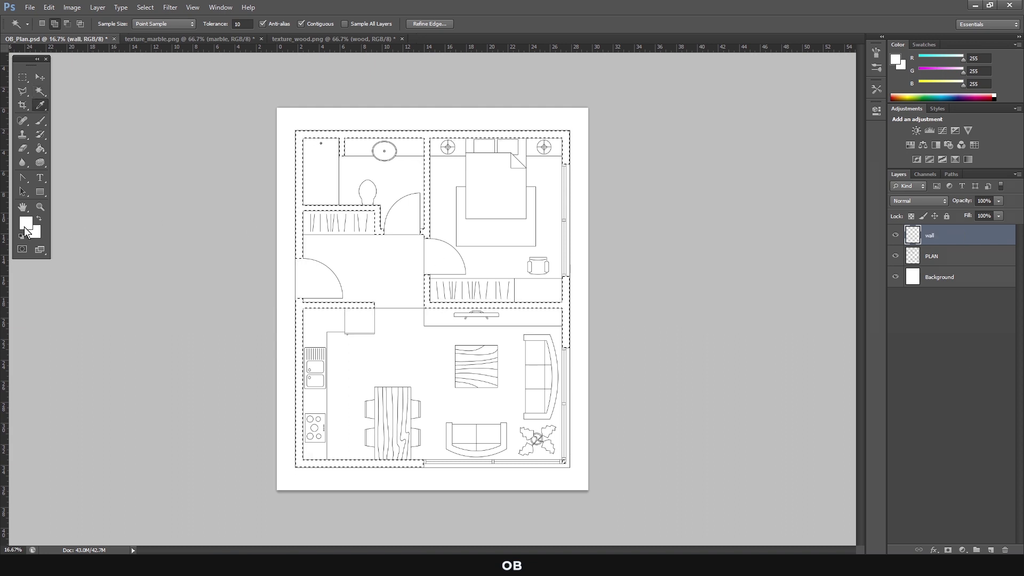
left_click(735, 319)
left_click(981, 178)
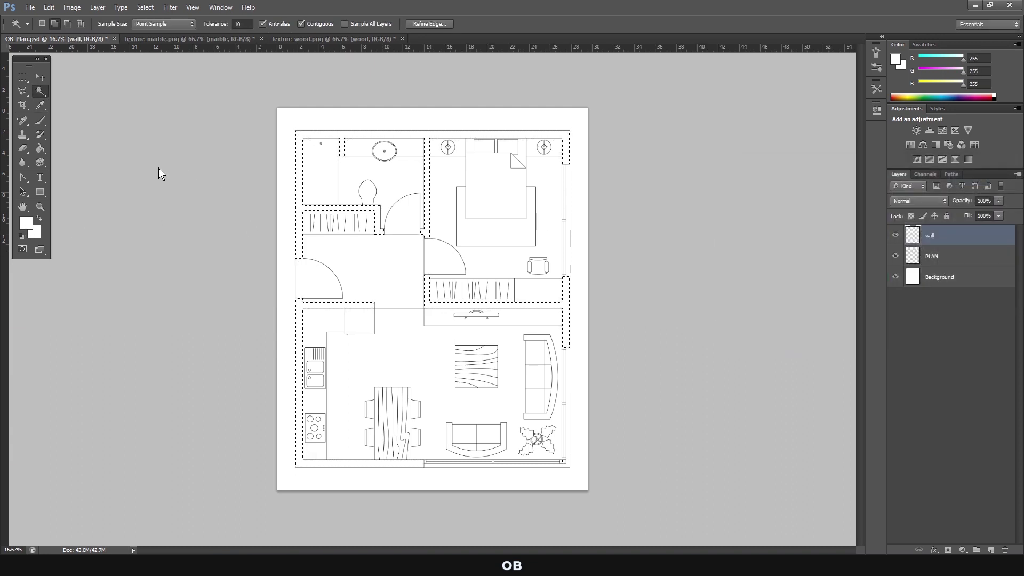
left_click(40, 148)
left_click(365, 139)
key("ctrl+d")
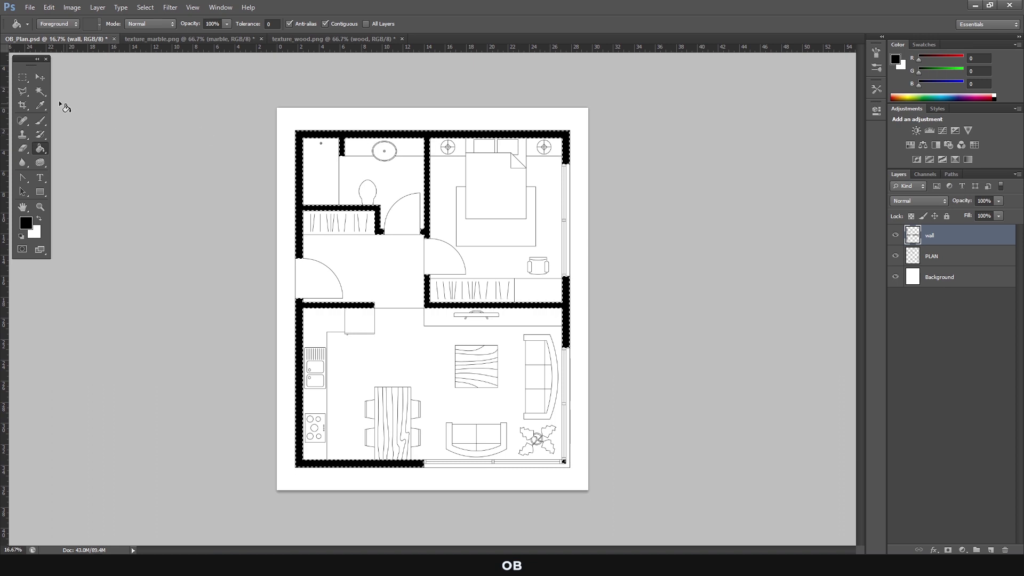
left_click(22, 77)
left_click(59, 77)
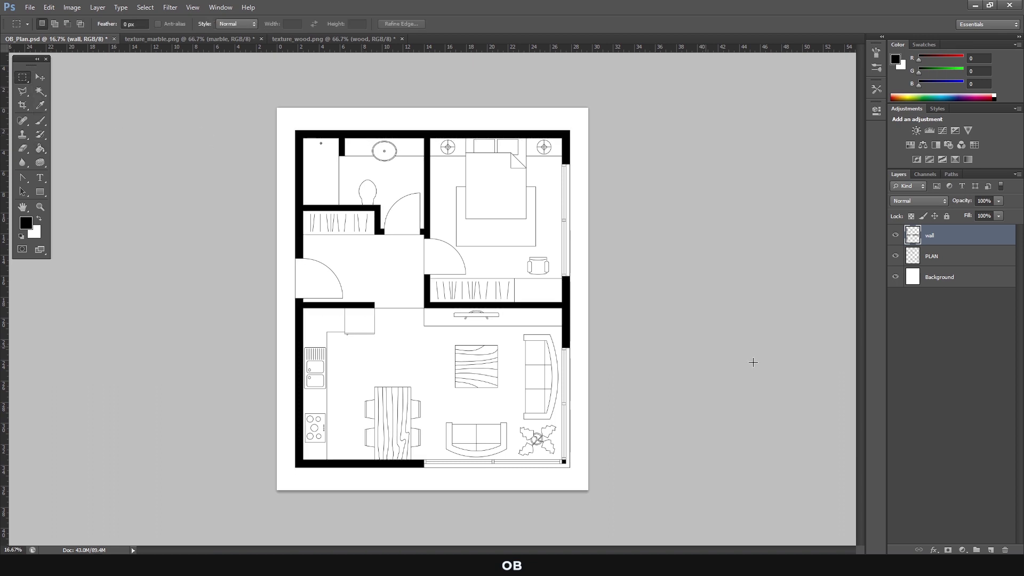
Zoom into the bedroom on the PLAN layer and Magic Wand-select its window strip.
left_click(926, 257)
left_click(522, 221)
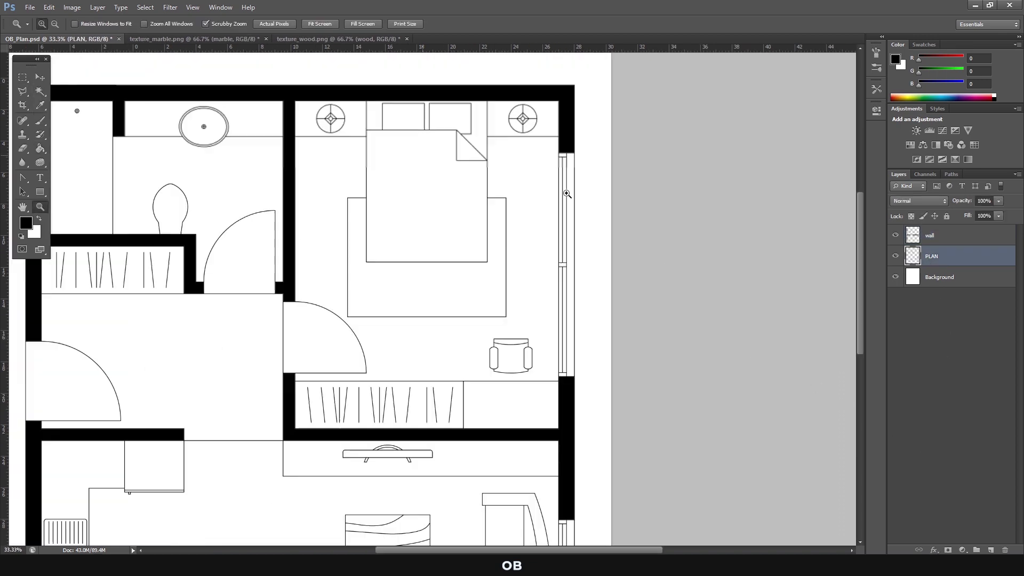
left_click(359, 221)
left_click_drag(40, 92, 93, 100)
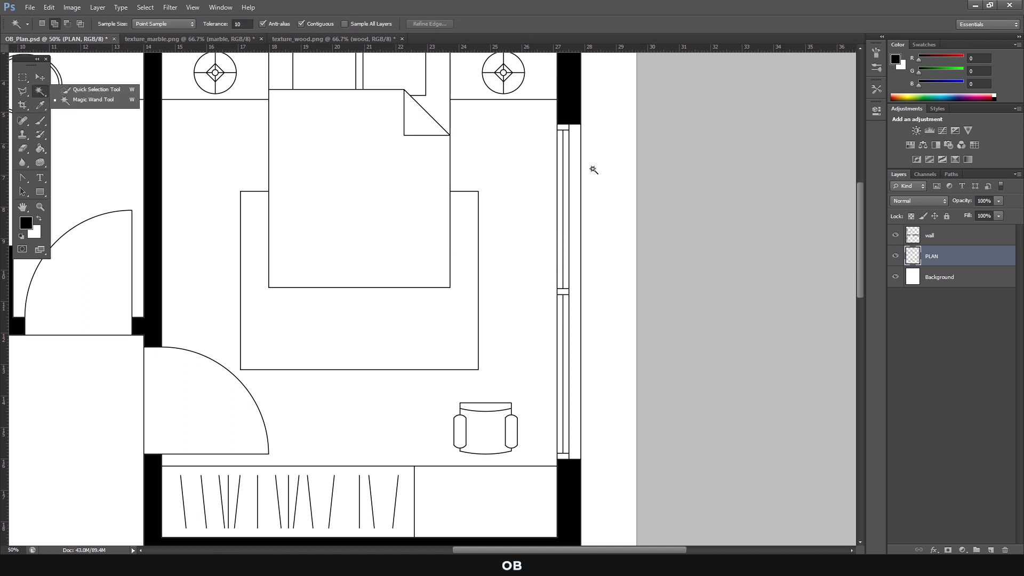
left_click(564, 168)
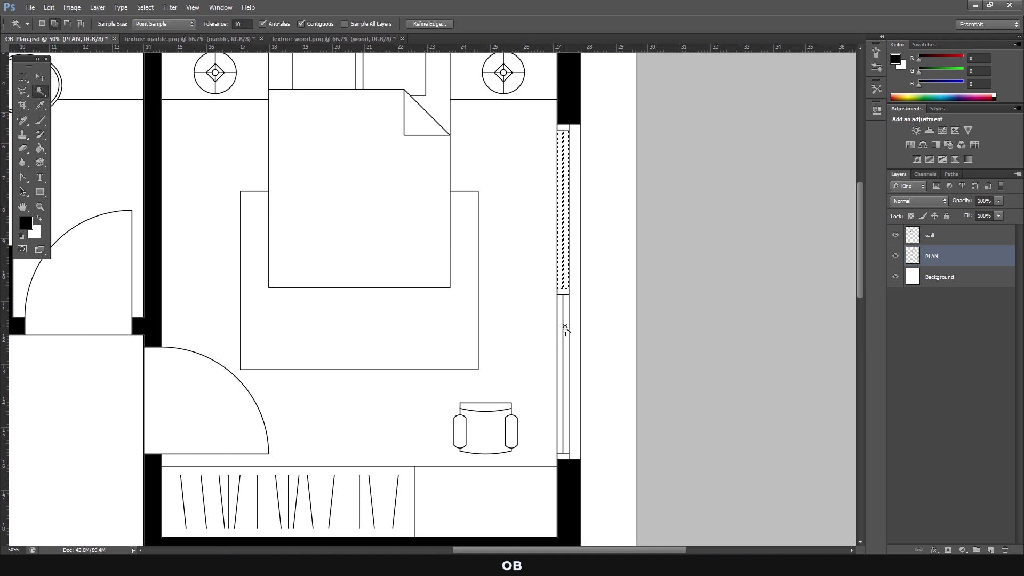
Extend the window selection along the lounge and bottom walls, zoom out, and add a layer.
scroll(566, 347, "down", 3)
scroll(568, 393, "down", 2)
scroll(569, 402, "down", 3)
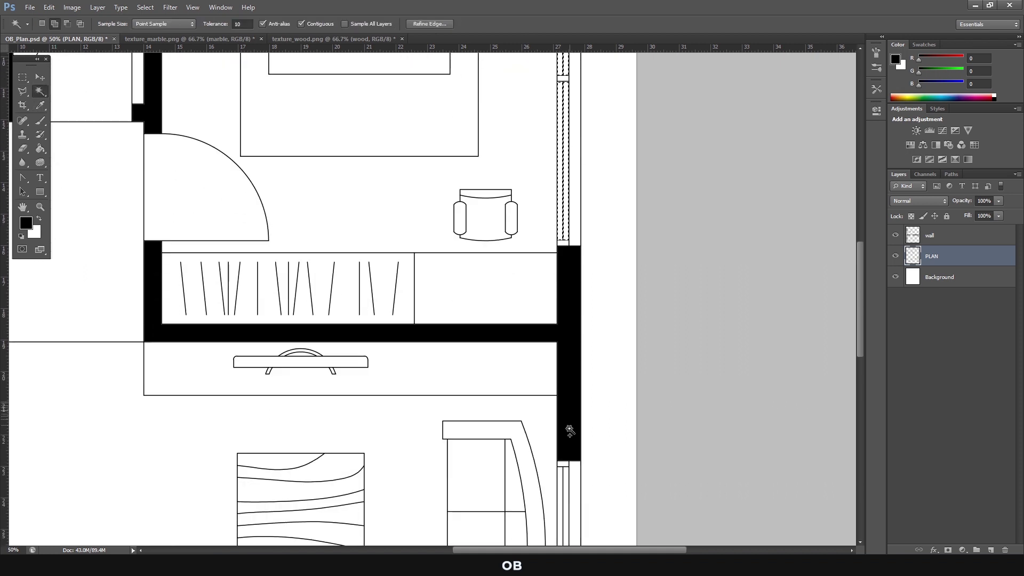
scroll(568, 425, "down", 3)
scroll(565, 427, "down", 2)
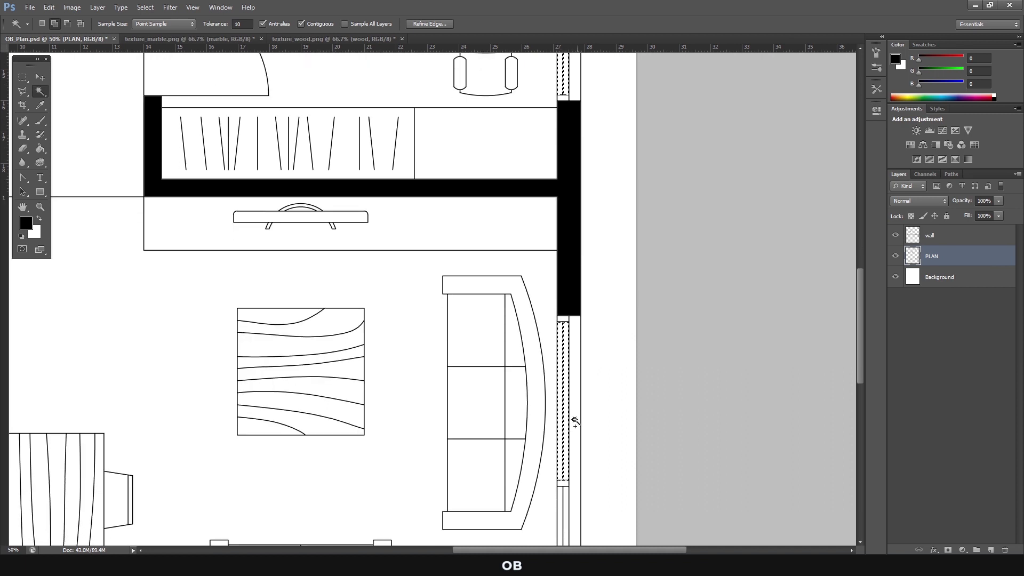
scroll(571, 448, "down", 3)
scroll(568, 457, "down", 1)
scroll(560, 458, "down", 3)
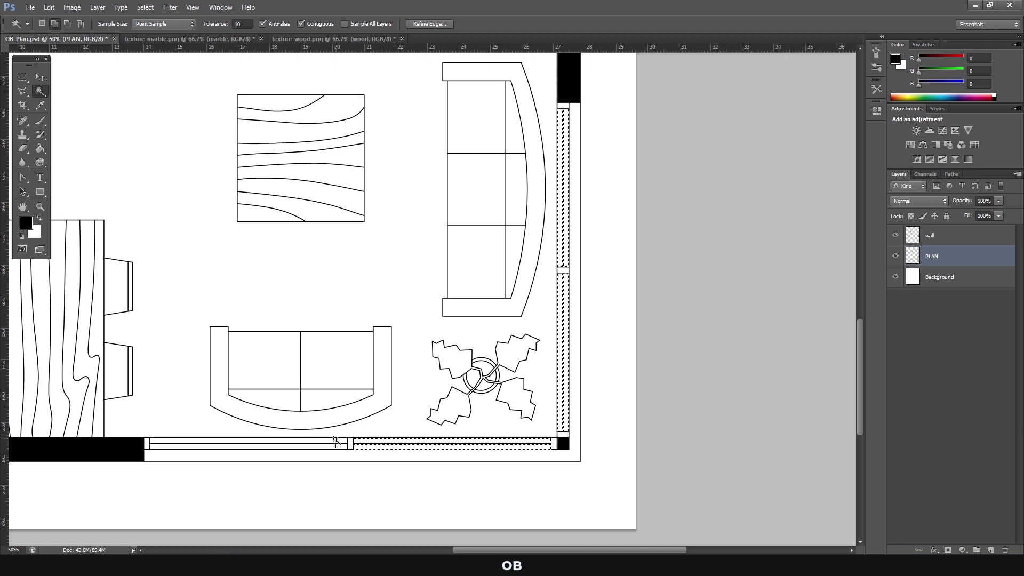
key("z")
left_click(617, 425, "alt")
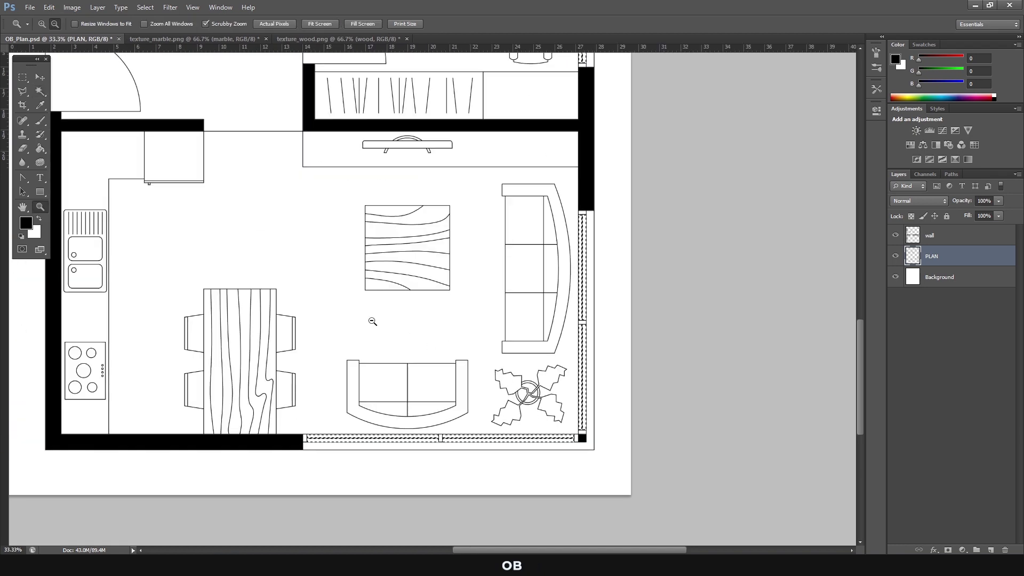
left_click(371, 320, "alt")
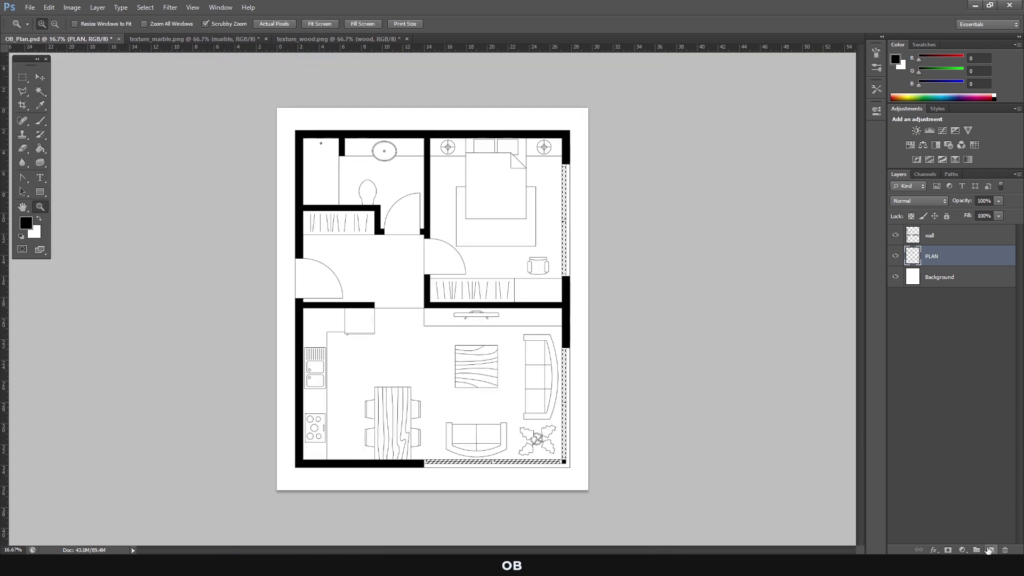
left_click(988, 550)
Name the new layer 'window' and set the foreground colour to pale blue #c8f2f8.
double_click(933, 257)
type("window")
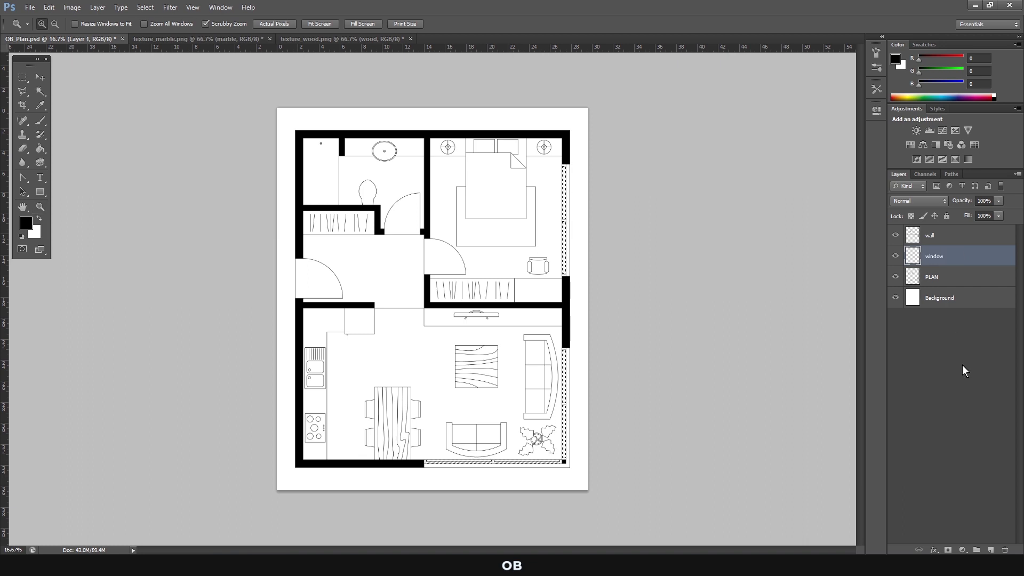
key("w")
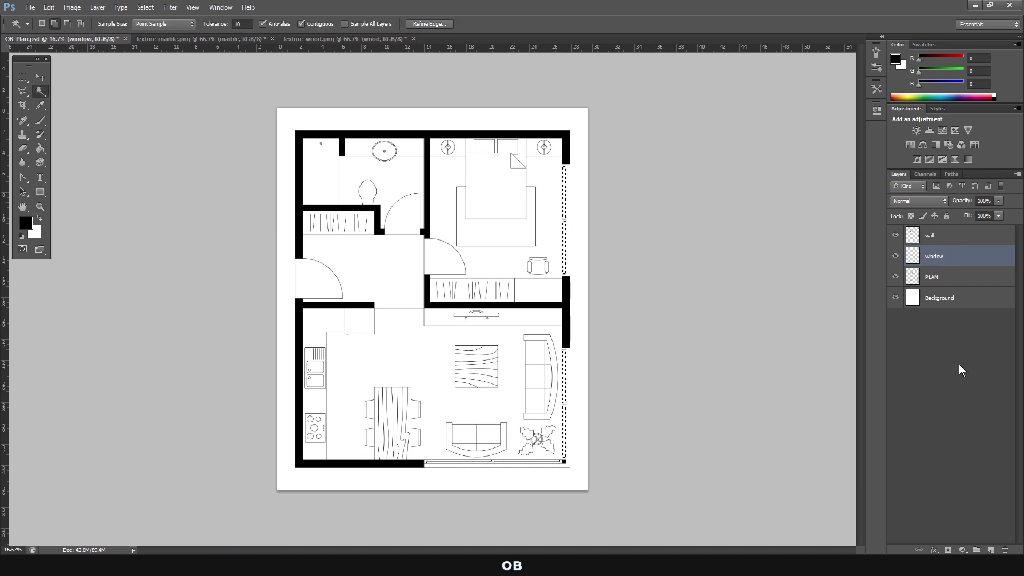
left_click(27, 223)
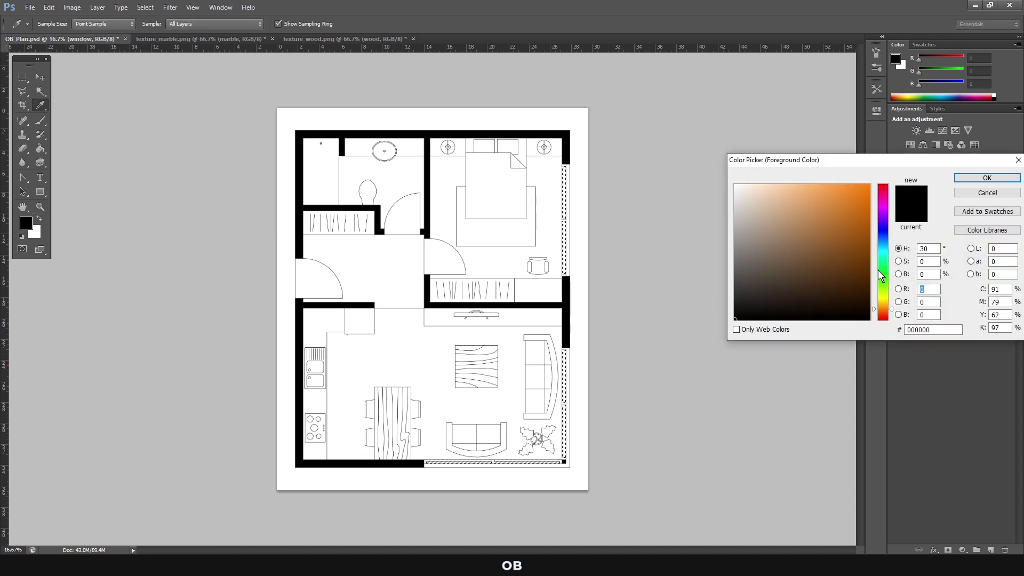
left_click_drag(880, 276, 880, 249)
left_click_drag(800, 203, 789, 188)
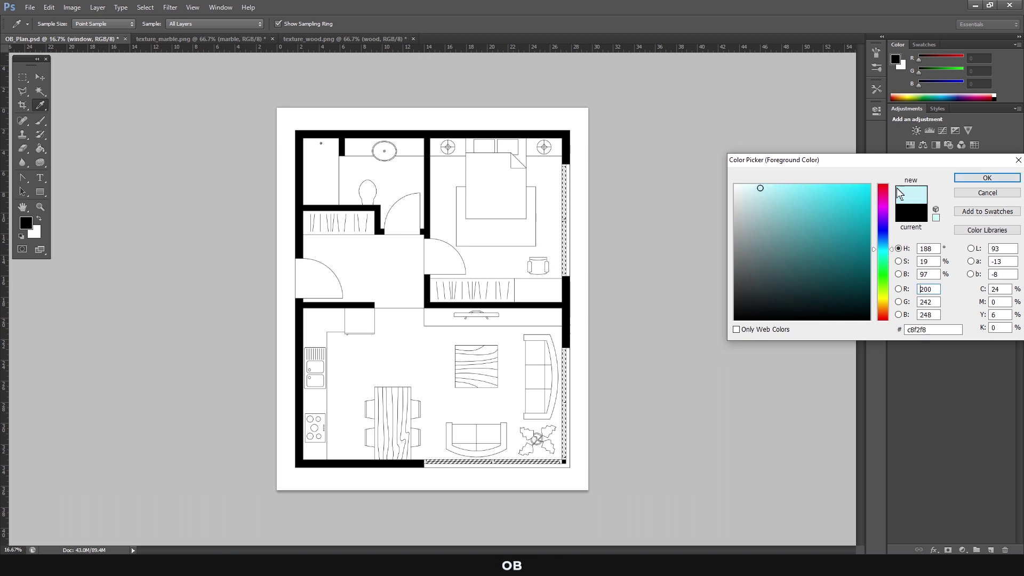
left_click(987, 177)
Paint Bucket fill the window strips with the pale blue and deselect.
left_click(40, 148)
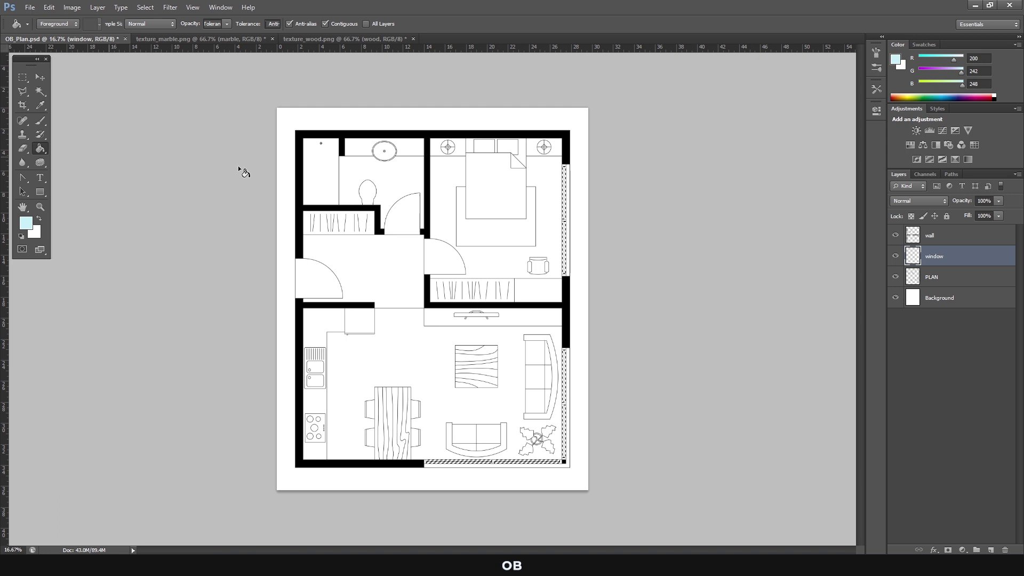
left_click(564, 191)
key("m")
key("ctrl+d")
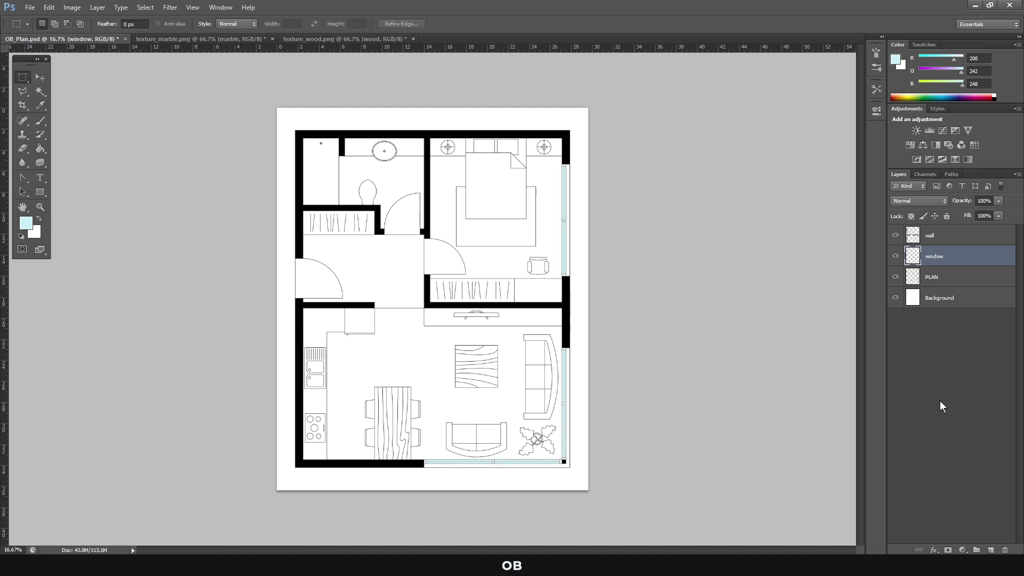
left_click(958, 412)
Bring the marble texture into the floor plan and place it below the PLAN layer.
left_click(190, 39)
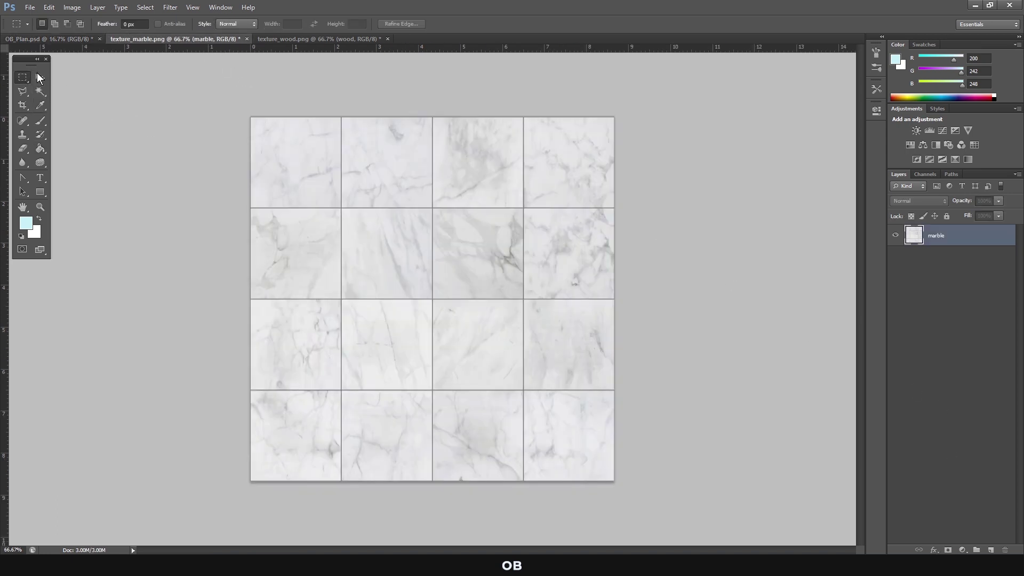
key("v")
mouse_move(327, 167)
left_mouse_down()
mouse_move(76, 41)
mouse_move(408, 271)
left_mouse_up()
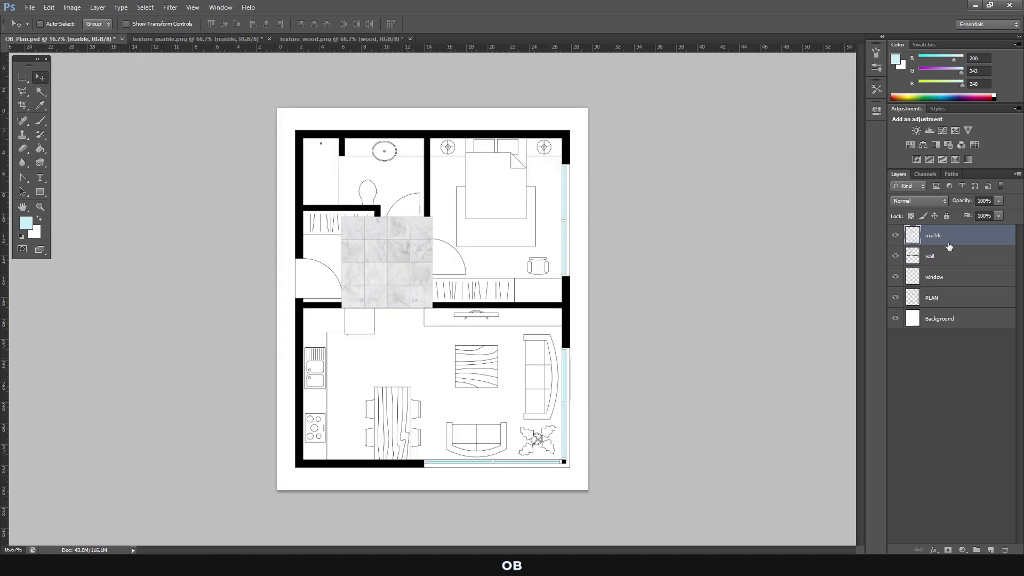
left_click_drag(948, 246, 951, 308)
Scale the marble tile to about 81% and duplicate it across the hallway.
key("ctrl+t")
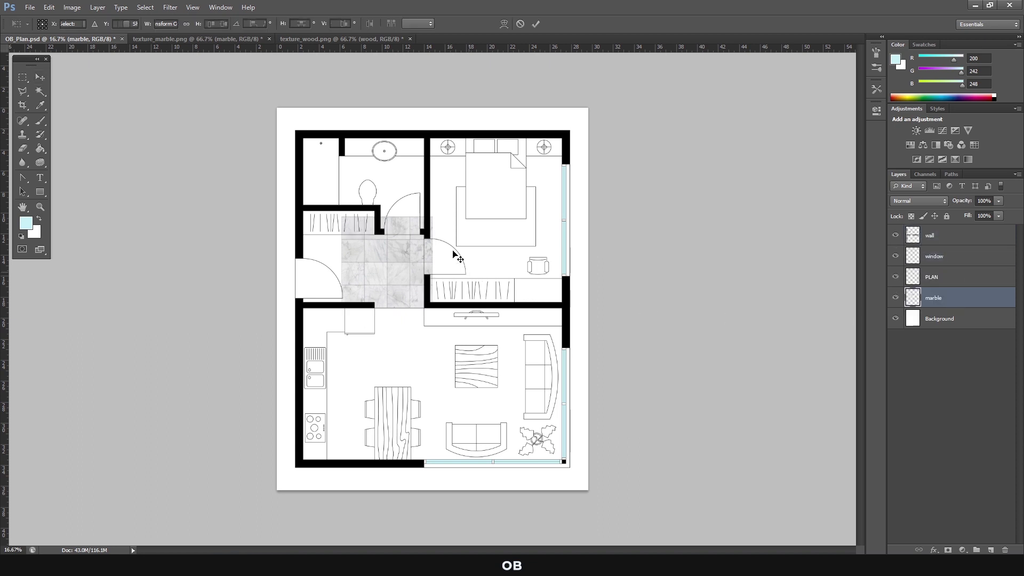
left_click_drag(432, 217, 412, 234)
left_click_drag(396, 289, 408, 289)
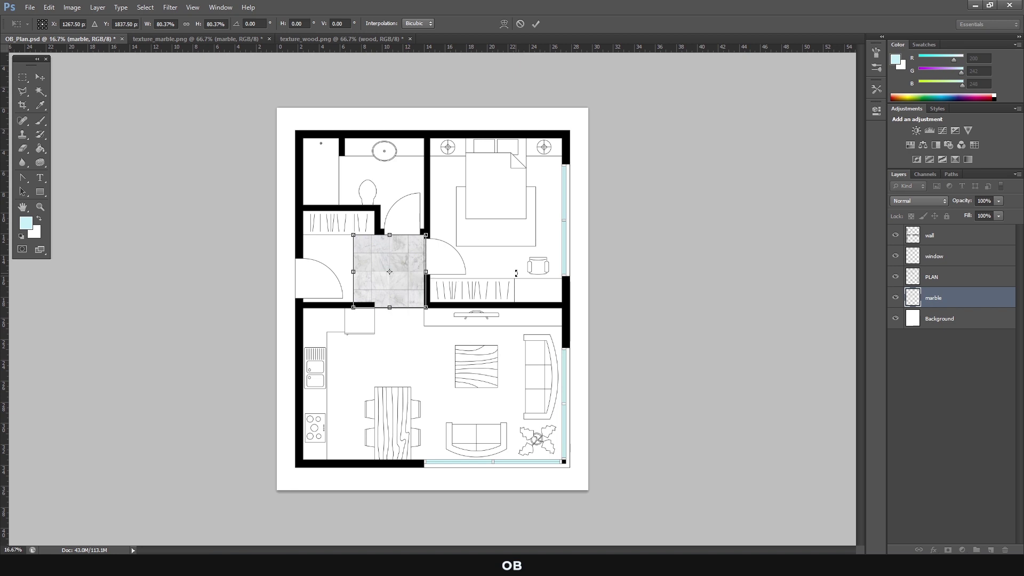
key("Return")
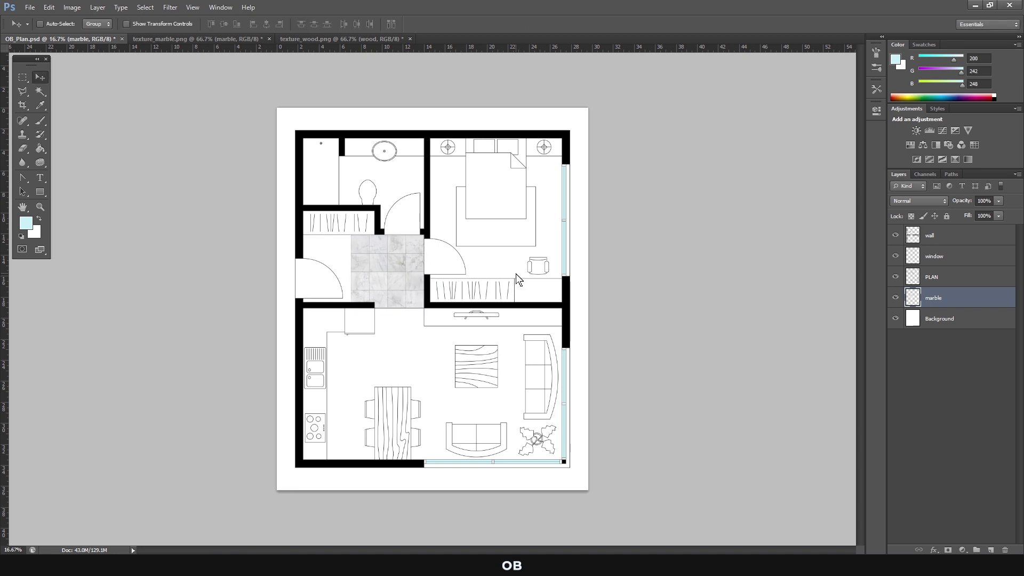
mouse_move(419, 281)
left_mouse_down()
mouse_move(346, 281)
mouse_move(409, 215)
mouse_move(412, 131)
left_mouse_up()
Merge all the marble tile layers into one layer.
left_click(941, 322, "shift")
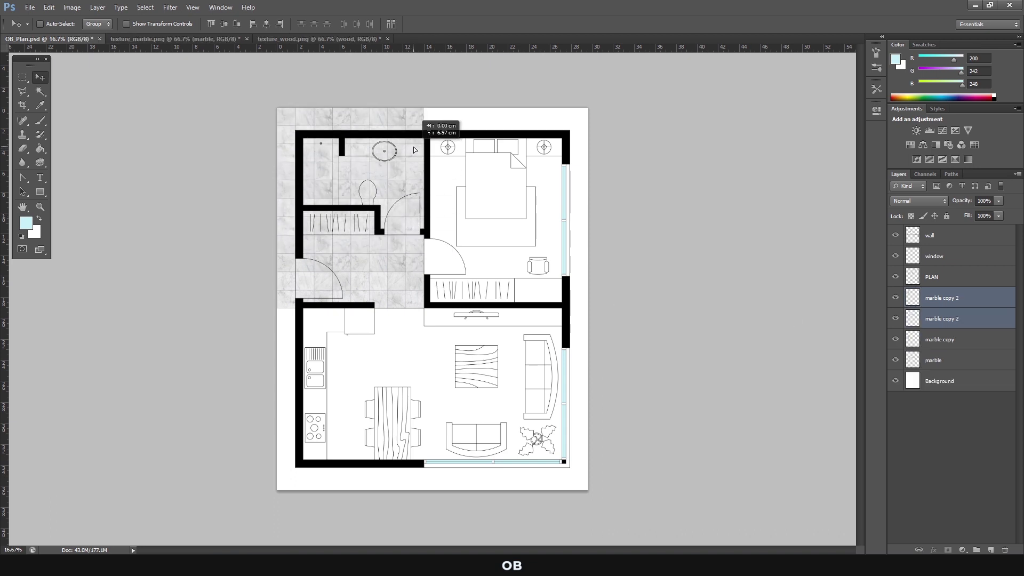
left_click(935, 400)
left_click(949, 297, "shift")
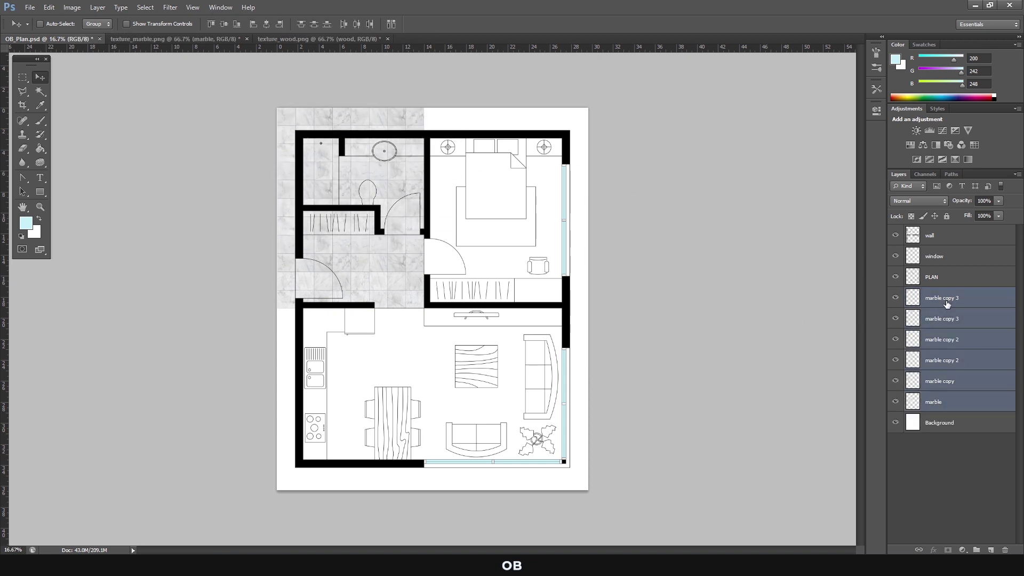
right_click(949, 298)
left_click(882, 426)
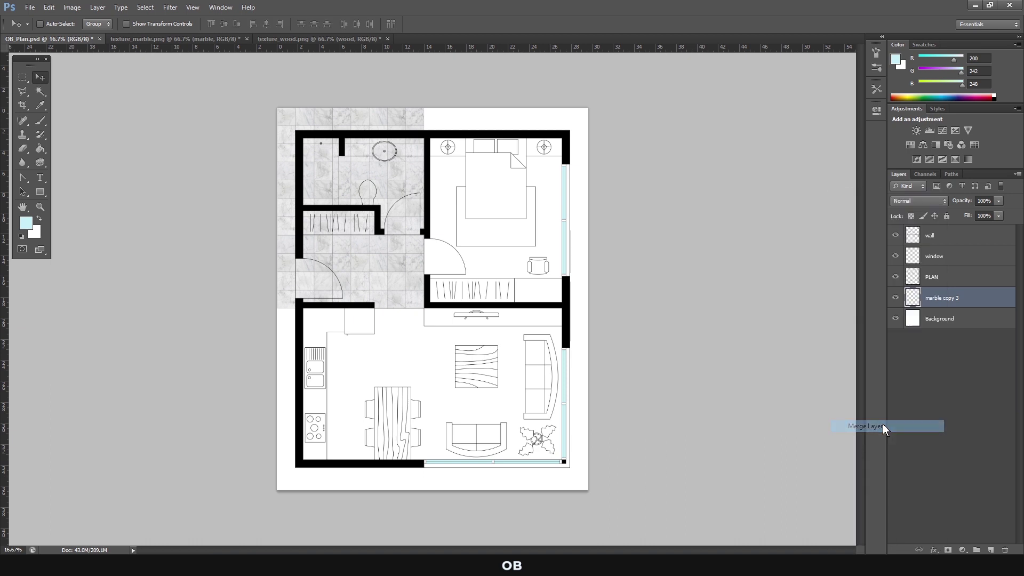
left_click(933, 278)
Select the bathroom and hallway floors on PLAN and mask 'marble copy 3' to them.
right_click(45, 97)
left_click(48, 102)
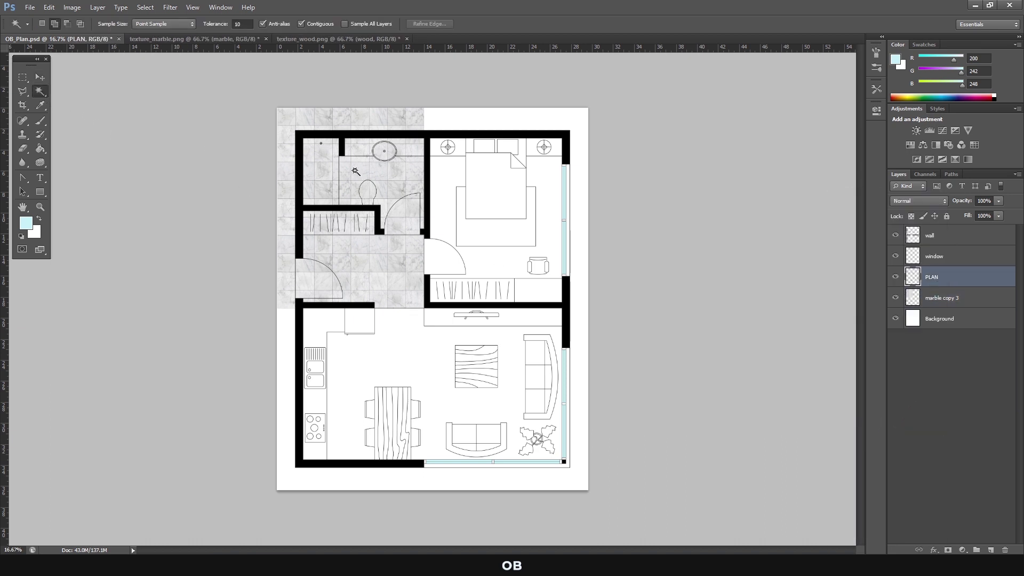
left_click(396, 261)
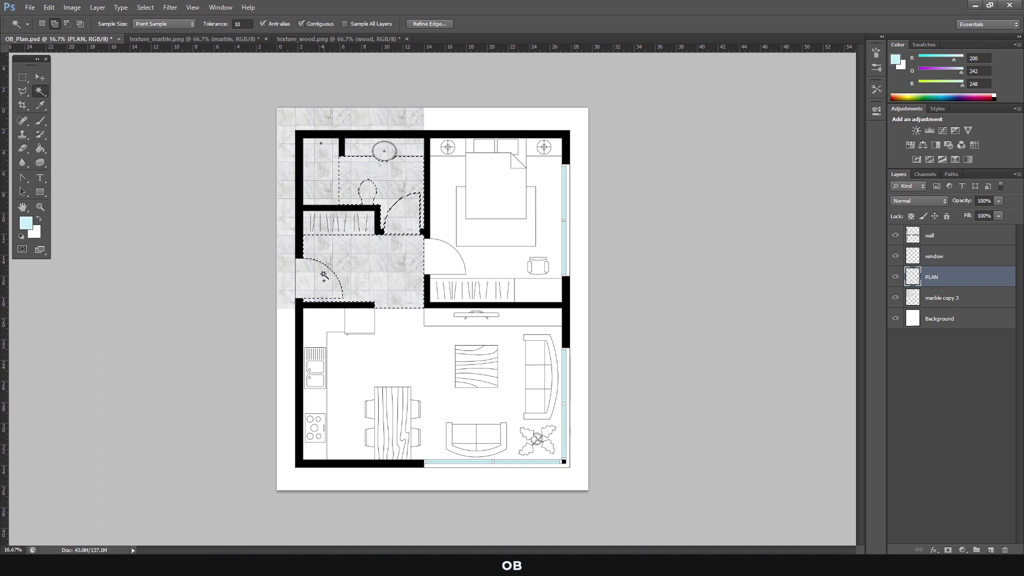
left_click(326, 278)
left_click(941, 297)
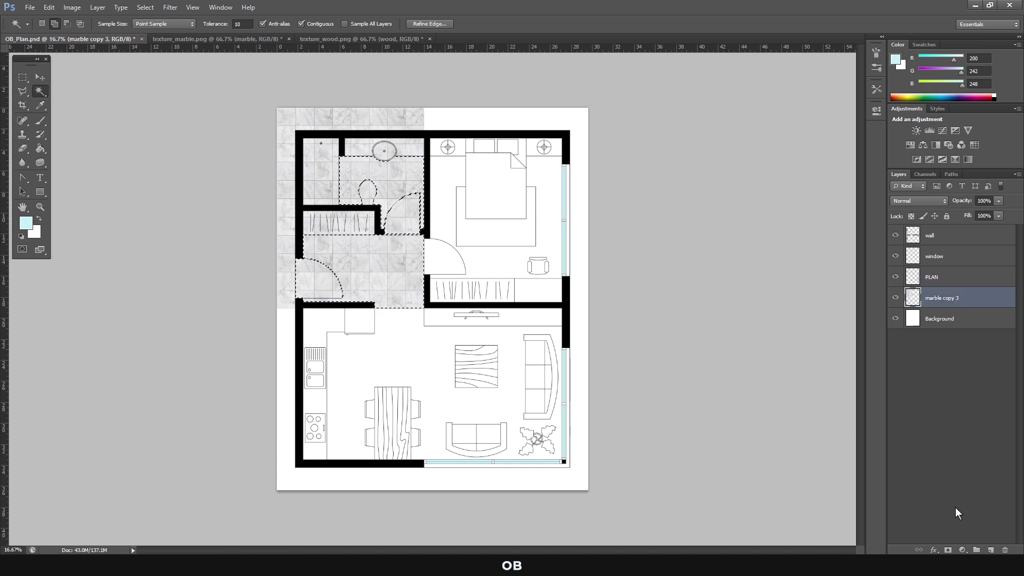
left_click(947, 550)
right_click(22, 78)
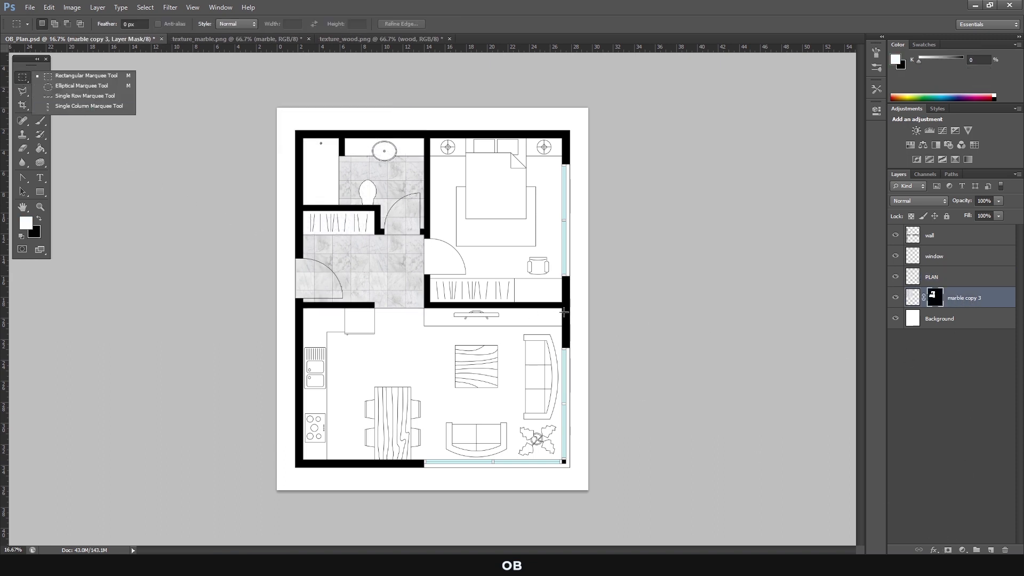
left_click(64, 76)
left_click(939, 414)
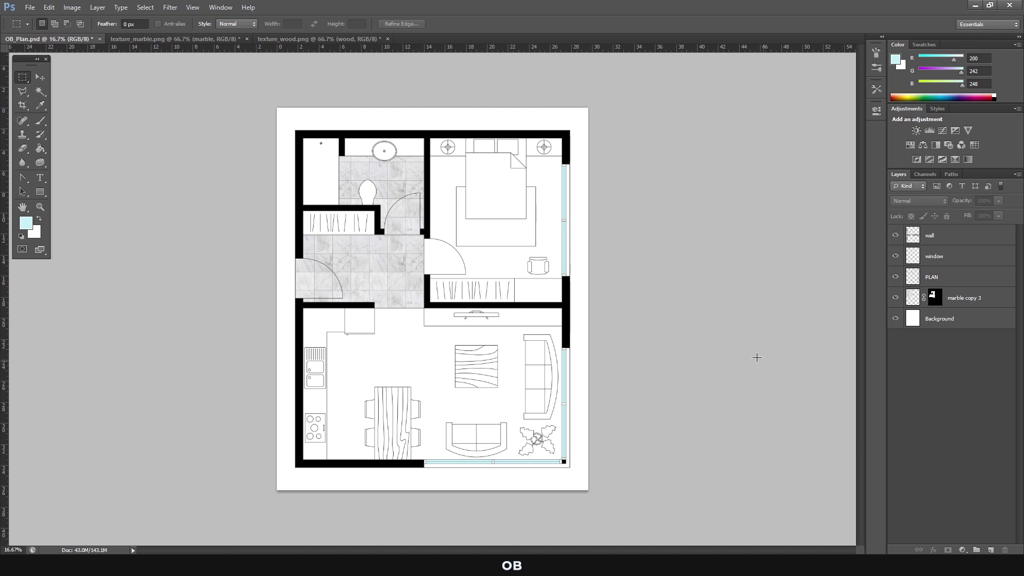
Bring the wood texture into the bedroom and place it below the marble layer.
left_click(321, 38)
left_click(41, 77)
mouse_move(330, 159)
left_mouse_down()
mouse_move(87, 39)
mouse_move(463, 260)
left_mouse_up()
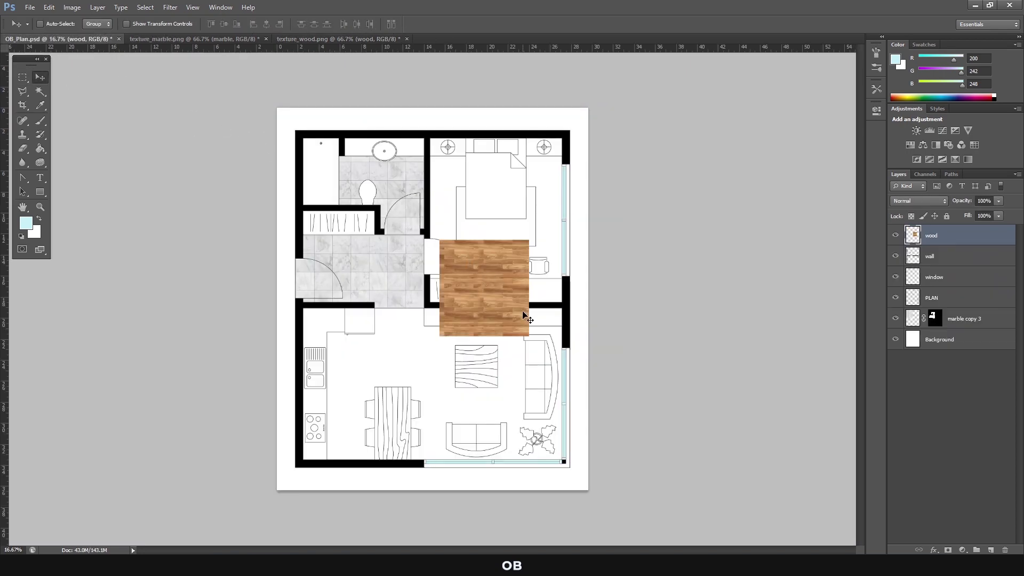
left_click_drag(524, 316, 538, 213)
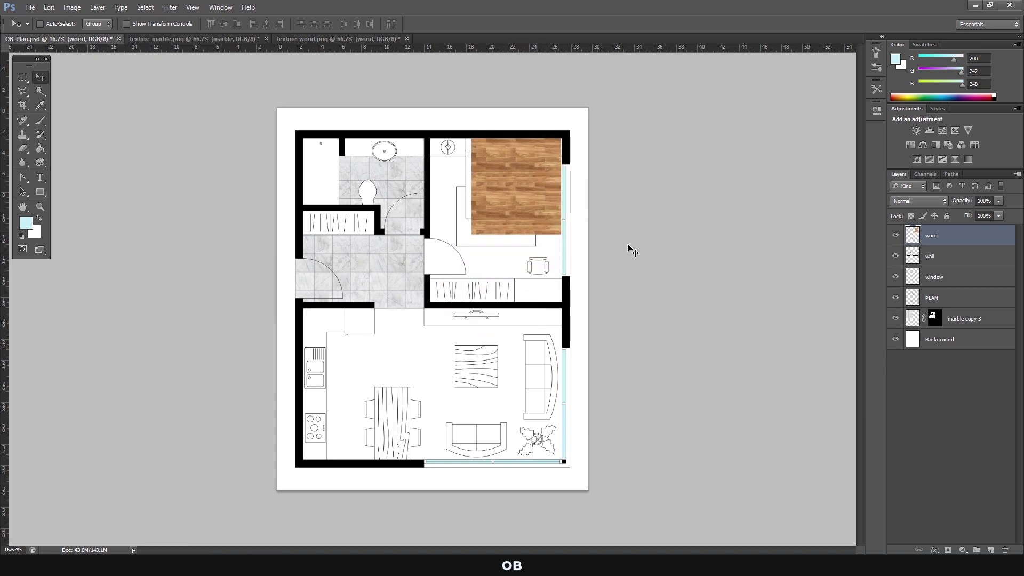
left_click_drag(959, 254, 954, 329)
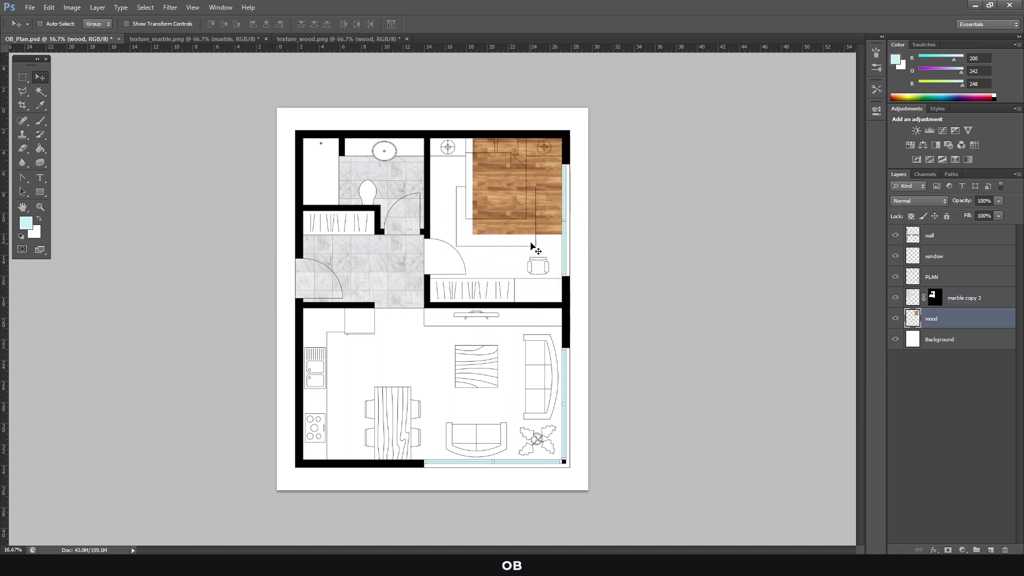
Enlarge the wood to fill the bedroom, then copy it over the living room and kitchen.
key("ctrl+t")
left_click_drag(473, 234, 424, 285)
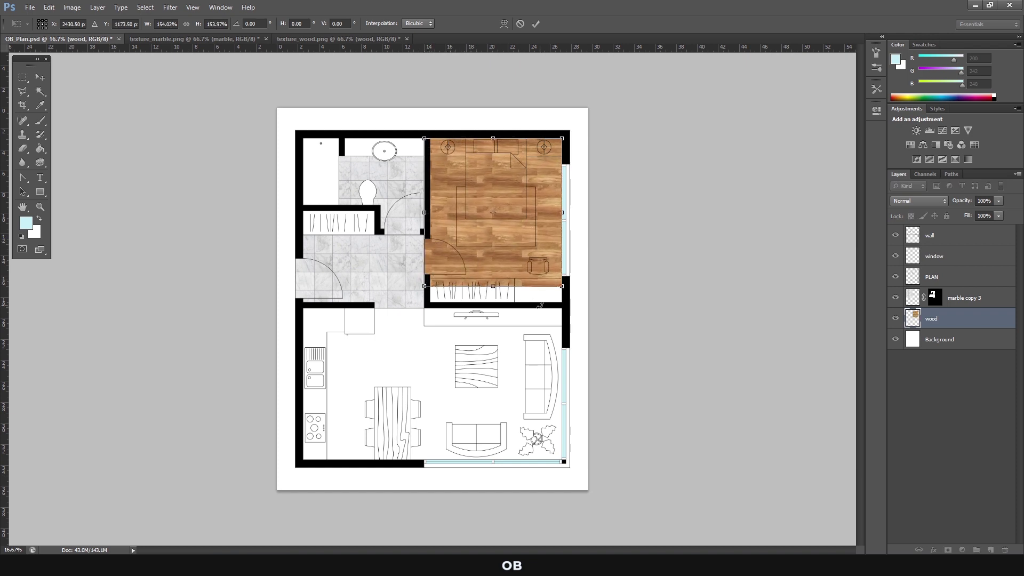
key("Return")
left_click_drag(552, 223, 535, 477, "alt")
key("ctrl+j")
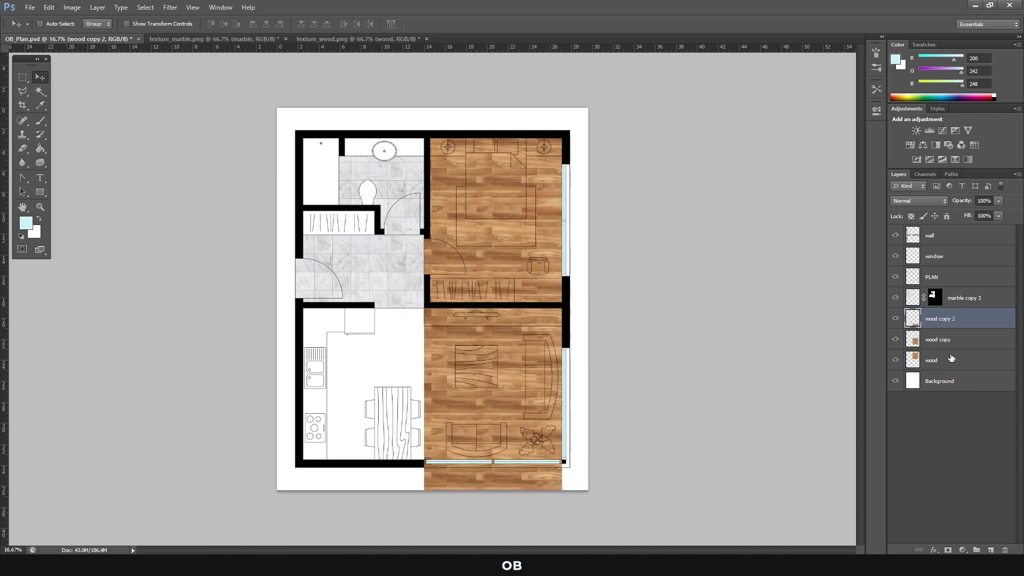
left_click_drag(543, 359, 407, 356)
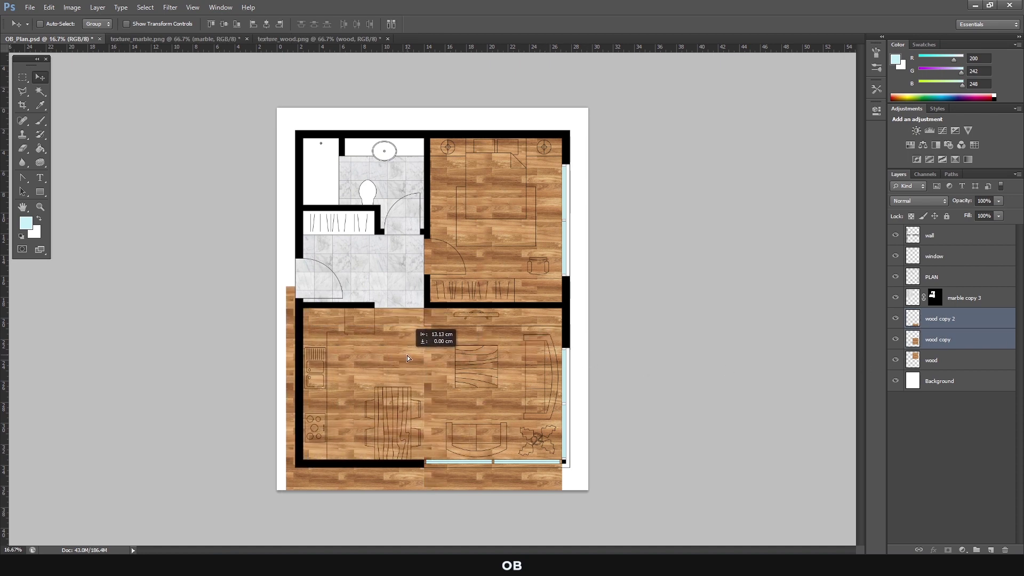
Merge all the wood layers into one layer.
left_click(932, 405)
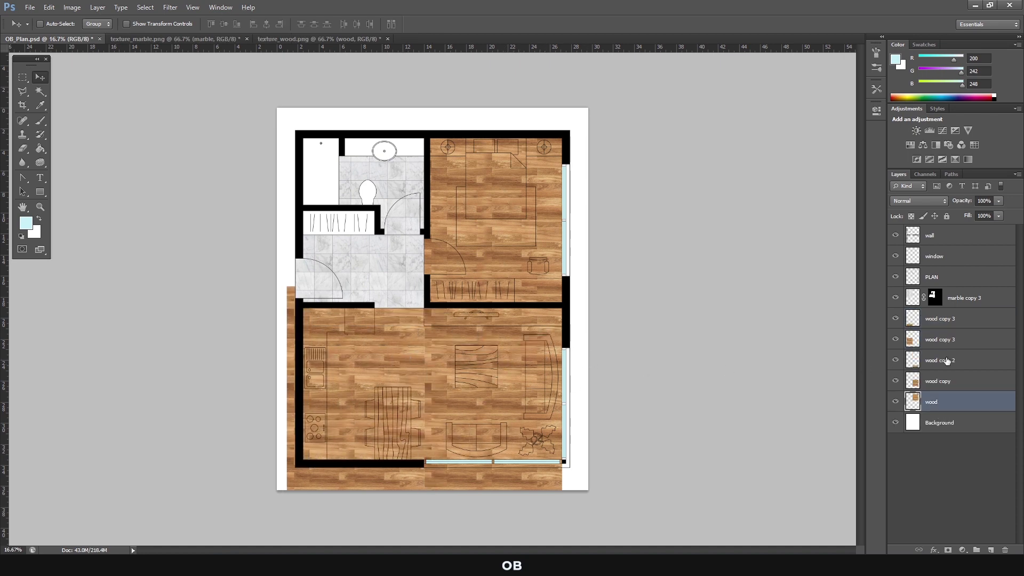
left_click(939, 319, "shift")
right_click(947, 373)
left_click(877, 423)
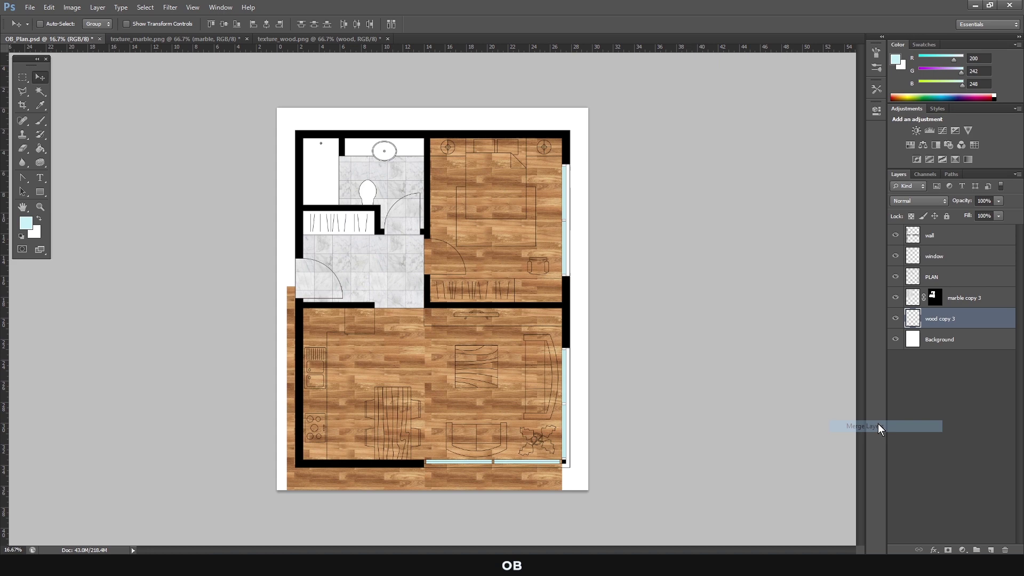
left_click(941, 278)
Magic Wand-select the bedroom and living-room floors on PLAN and mask 'wood copy 3' to them.
left_click(42, 96)
left_click(80, 105)
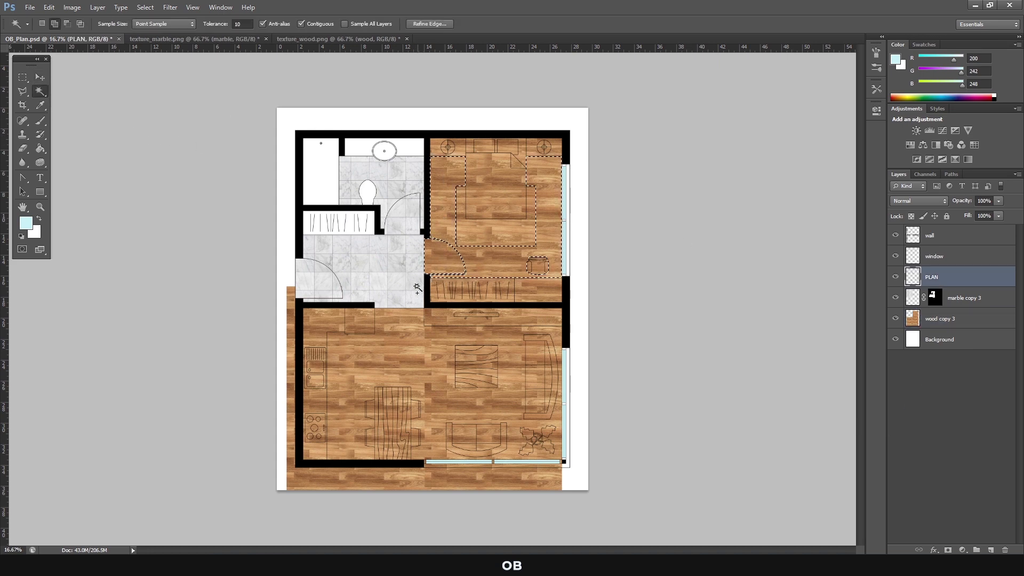
left_click(441, 257)
left_click(395, 331)
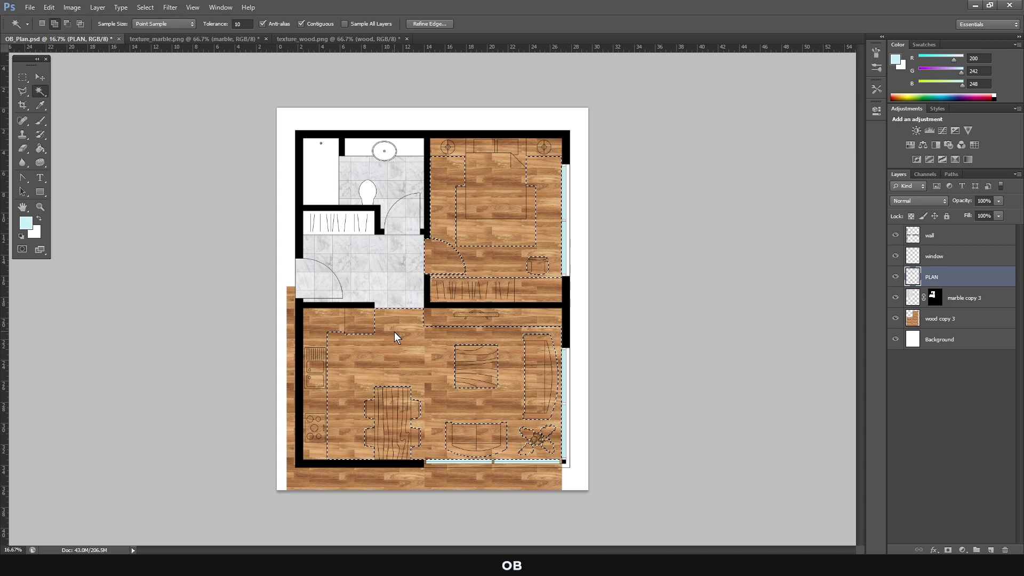
left_click(941, 319)
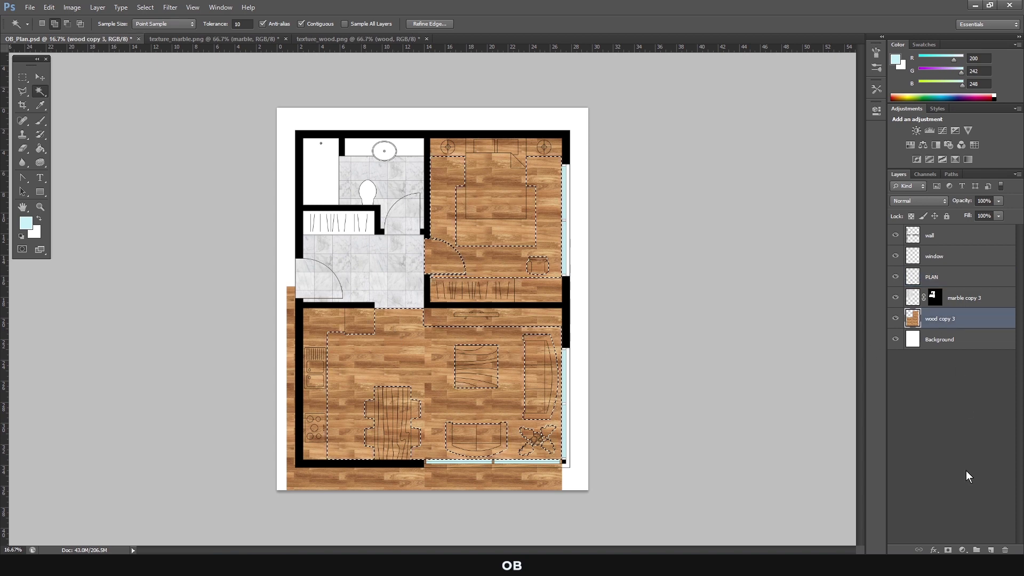
left_click(946, 550)
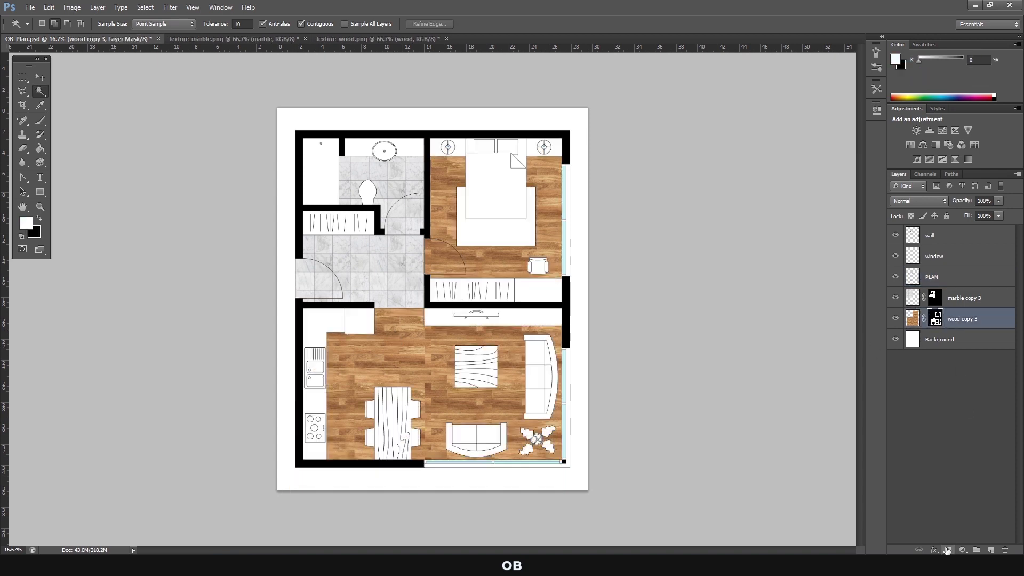
left_click(23, 77)
left_click(904, 445)
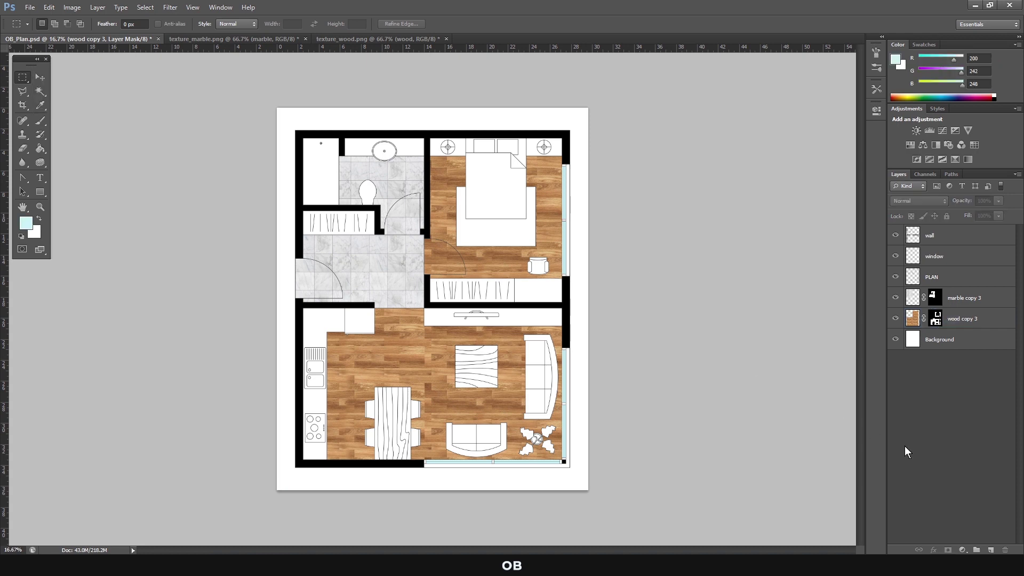
Add a new layer below PLAN and zoom in on the desk strip.
left_click(990, 549)
left_click_drag(942, 240, 942, 307)
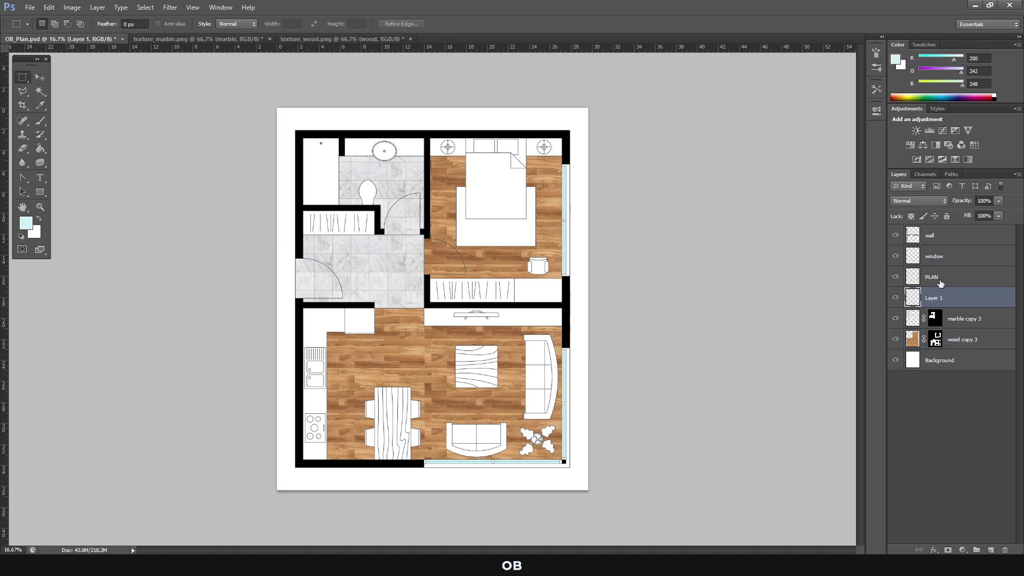
left_click(932, 277)
key("z")
left_click(530, 281)
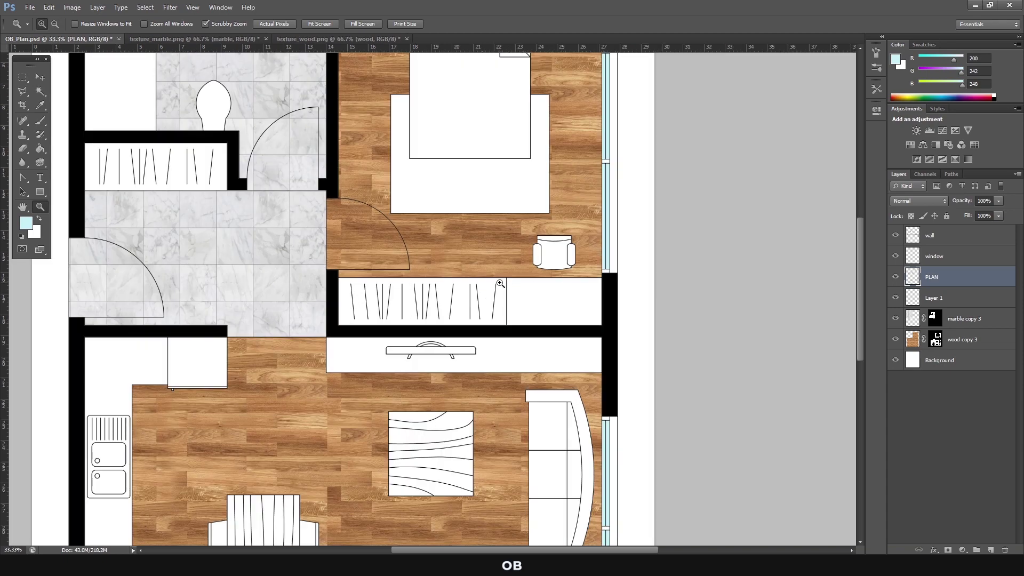
left_click(528, 282)
Select the whole desk strip below the wardrobe with the Magic Wand and Rectangular Marquee.
key("m")
left_click(40, 90)
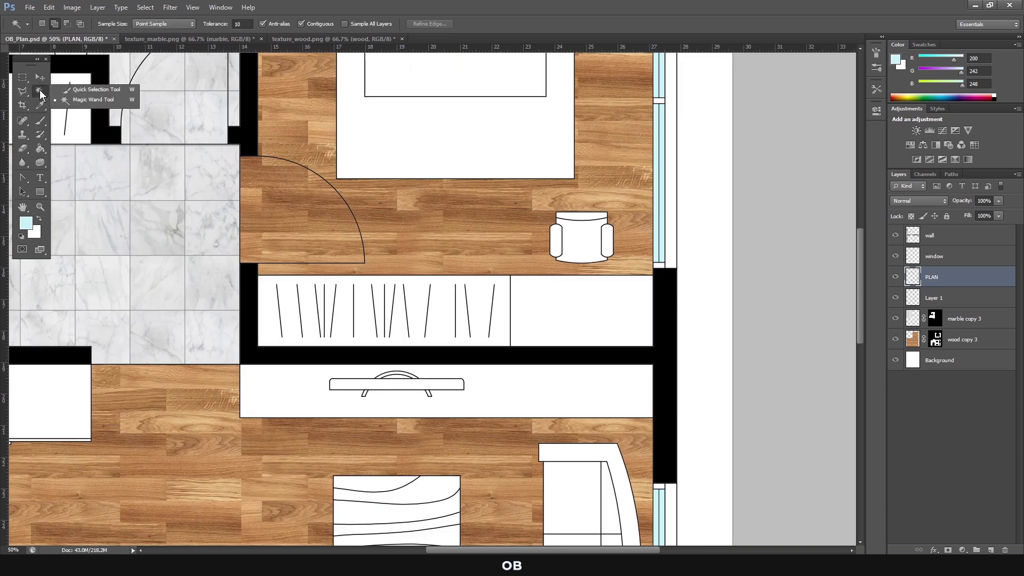
scroll(503, 324, "down", 5)
left_click(451, 290)
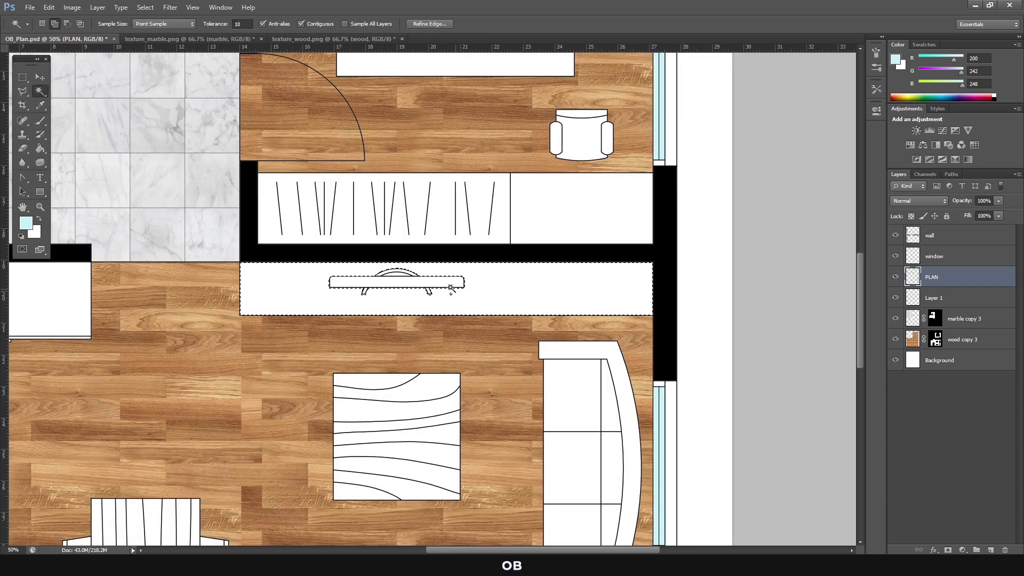
left_click(22, 77)
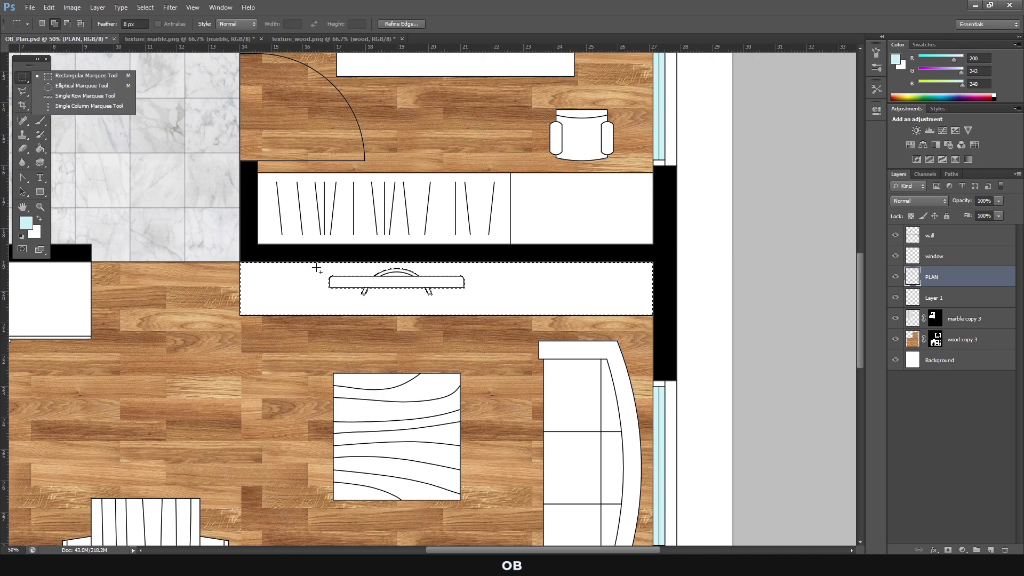
left_click_drag(490, 309, 502, 317)
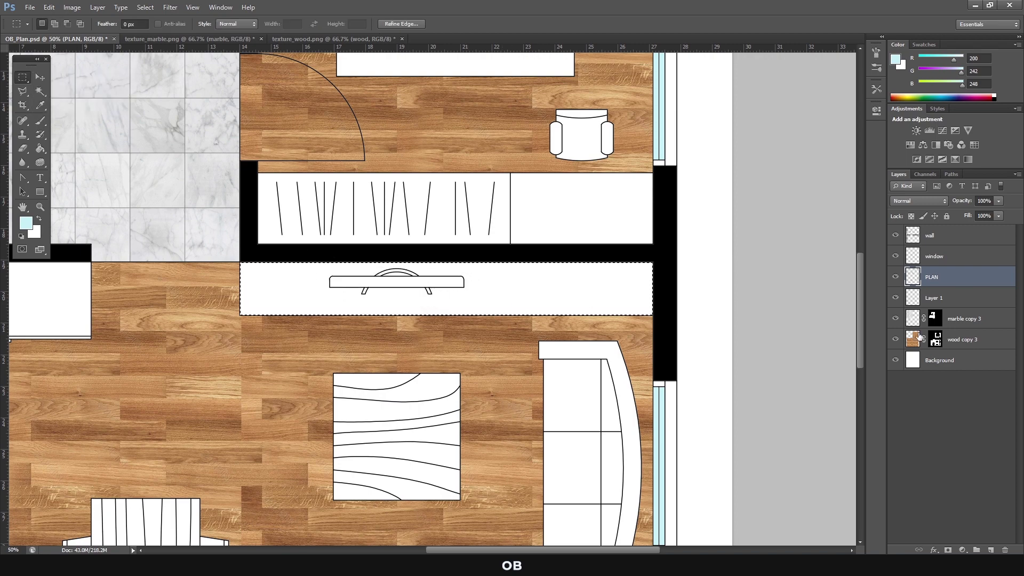
Rename the new layer 'white' and fill the desk strip with white.
left_click(938, 298)
left_click(26, 223)
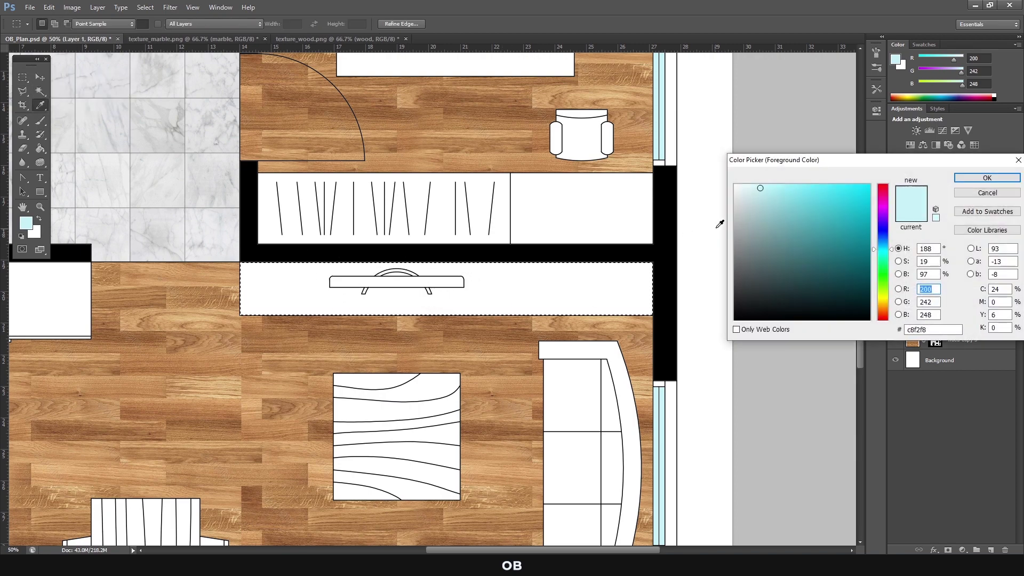
left_click(986, 177)
double_click(938, 297)
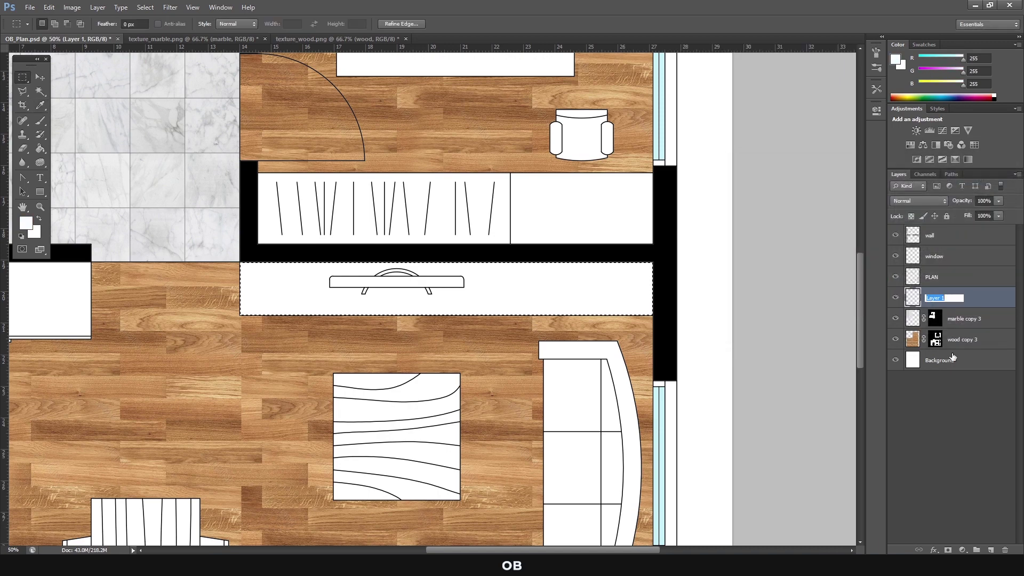
type("white")
key("Return")
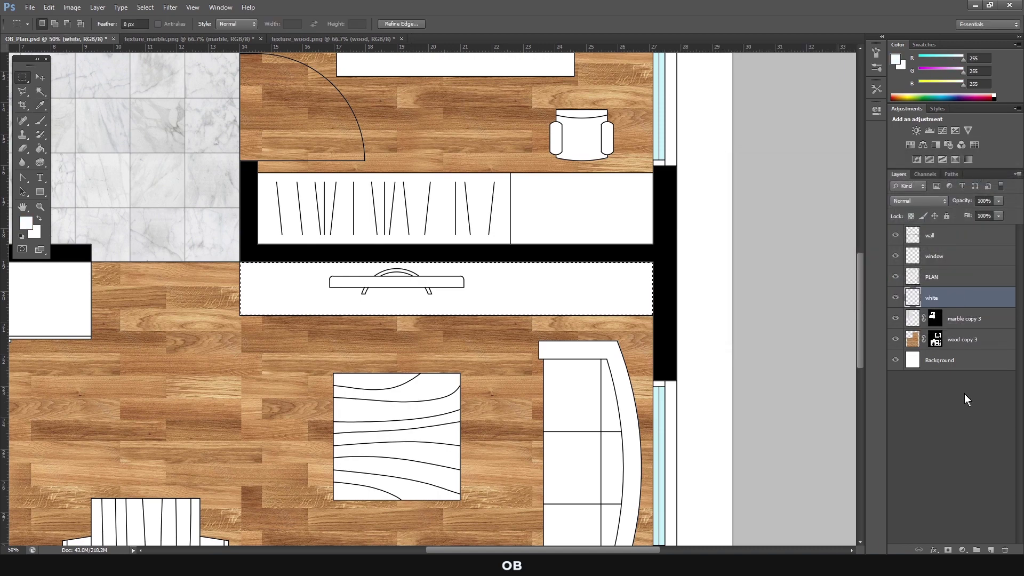
key("g")
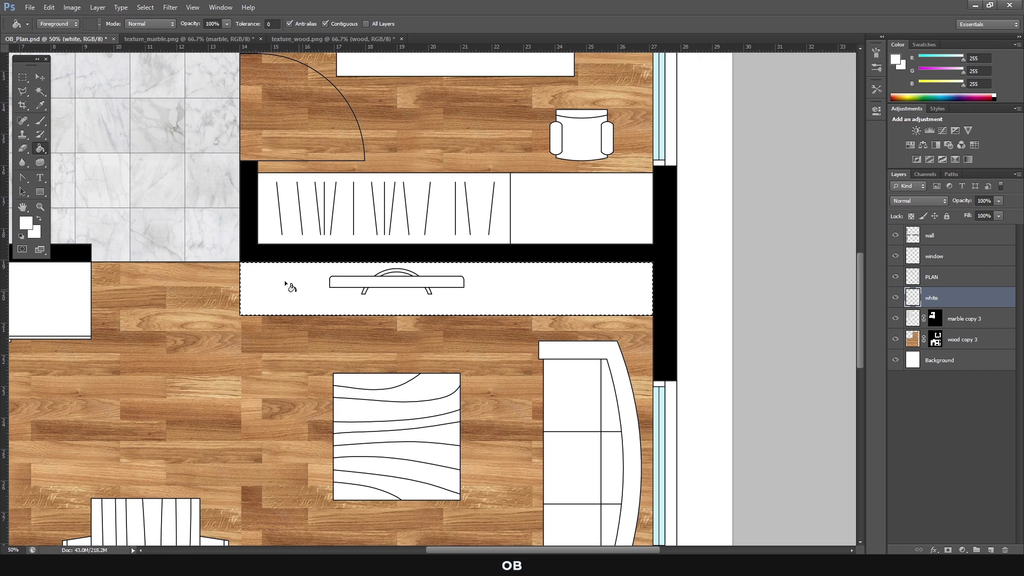
left_click(30, 80)
left_click(497, 168)
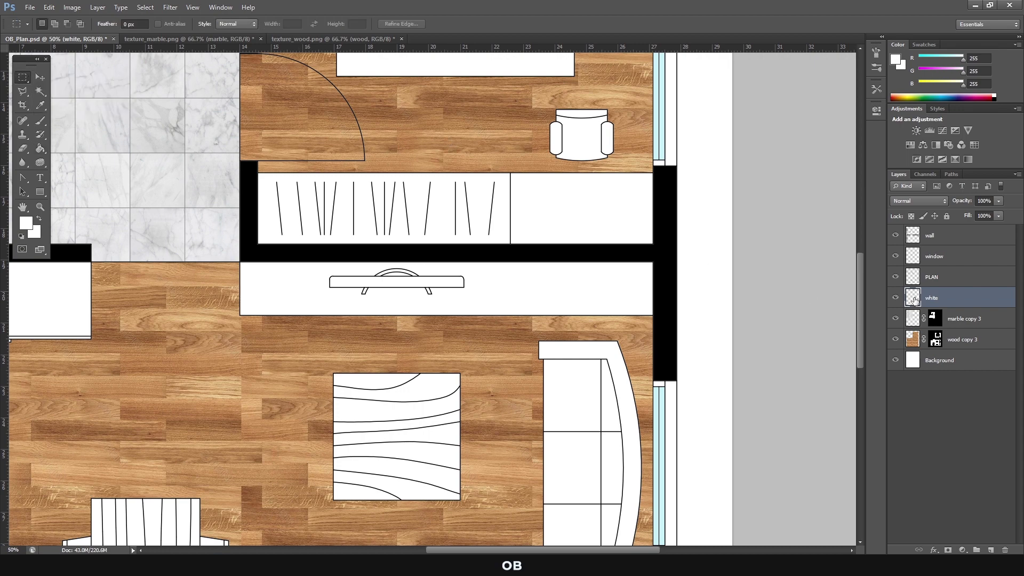
Add a Multiply drop shadow with 63% opacity and 62 px size to the white layer.
left_click(757, 258)
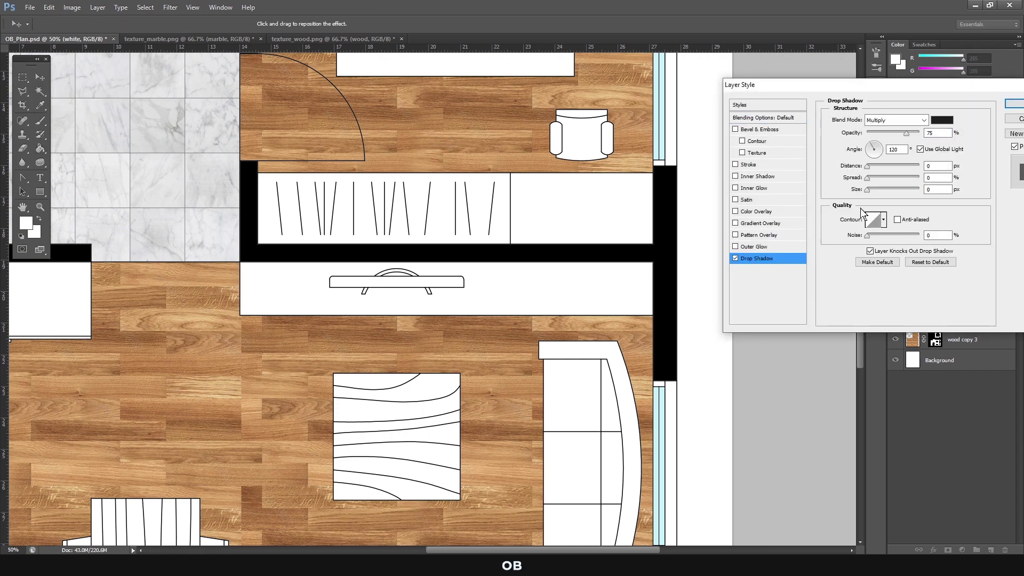
left_click_drag(868, 166, 878, 167)
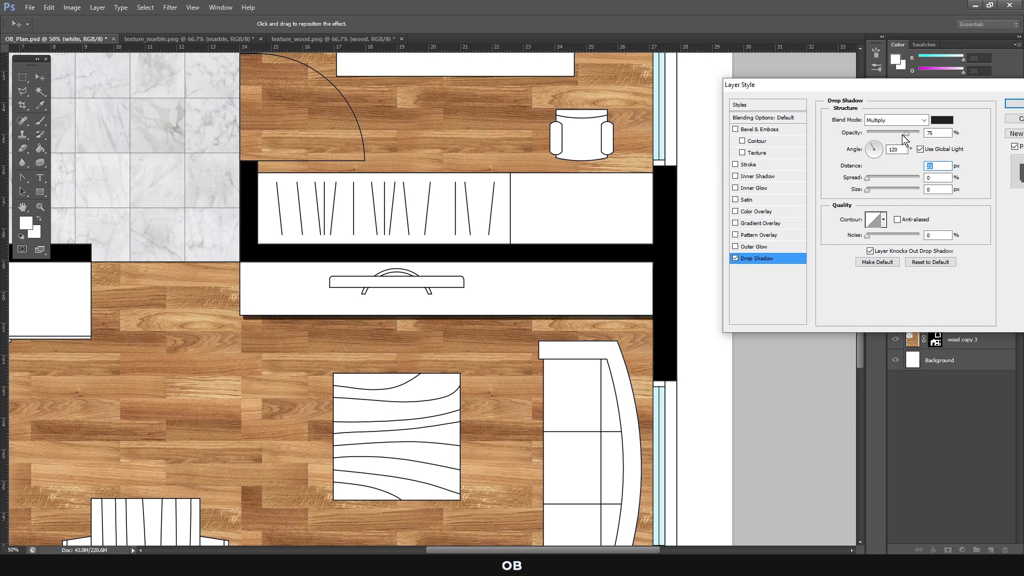
left_click_drag(903, 134, 898, 134)
mouse_move(867, 190)
left_mouse_down()
mouse_move(882, 194)
mouse_move(885, 168)
left_mouse_up()
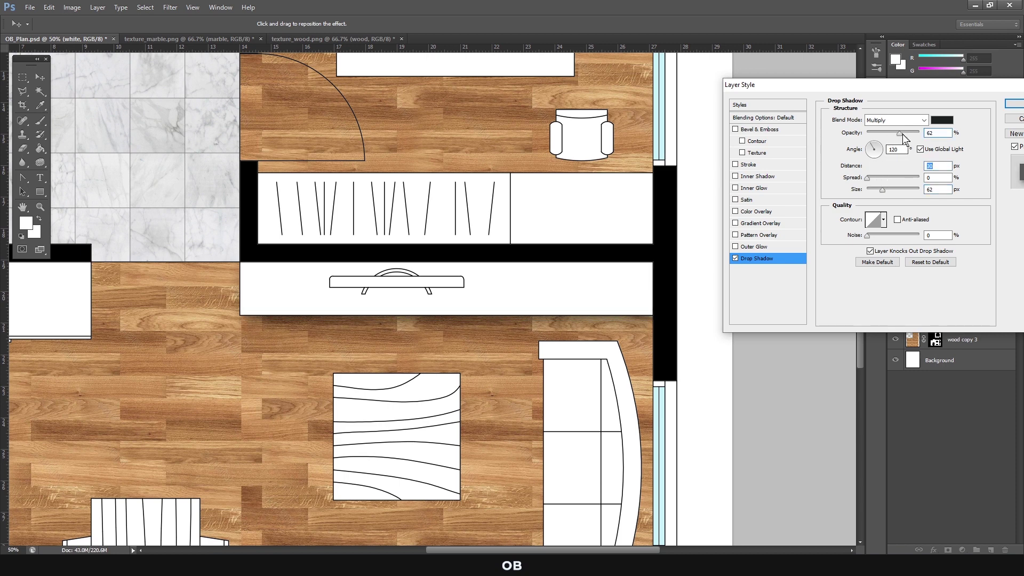
left_click_drag(902, 134, 900, 134)
left_click(1013, 104)
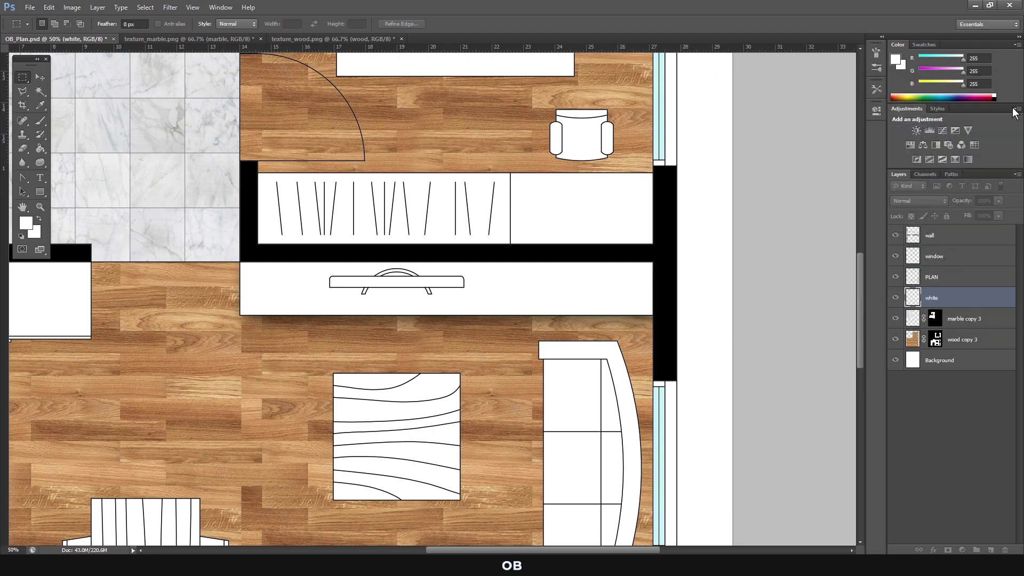
Draw a rectangular selection around the wardrobe unit, then discard it.
scroll(567, 285, "up", 1)
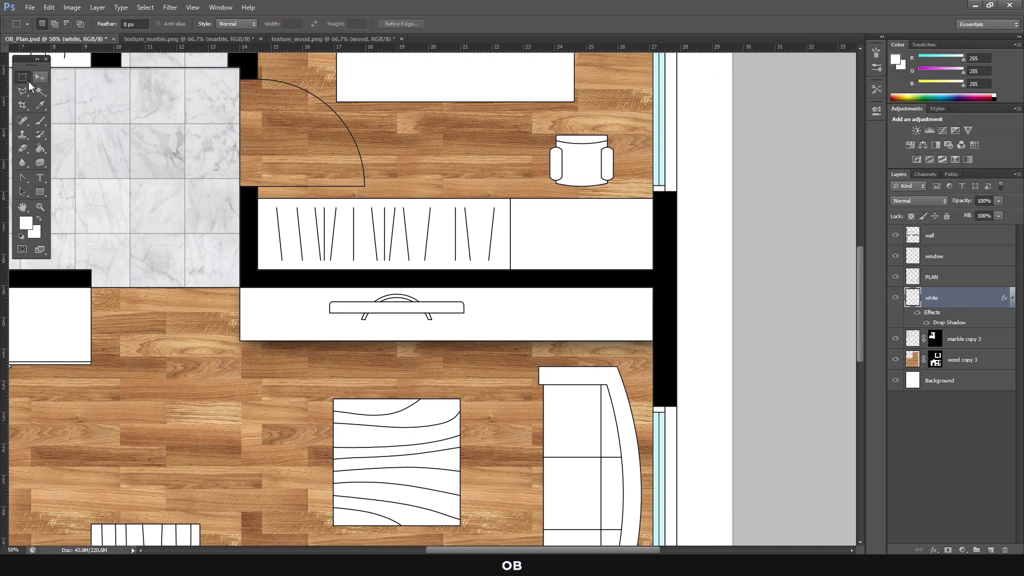
right_click(24, 78)
left_click(258, 199)
left_click_drag(258, 198, 652, 269)
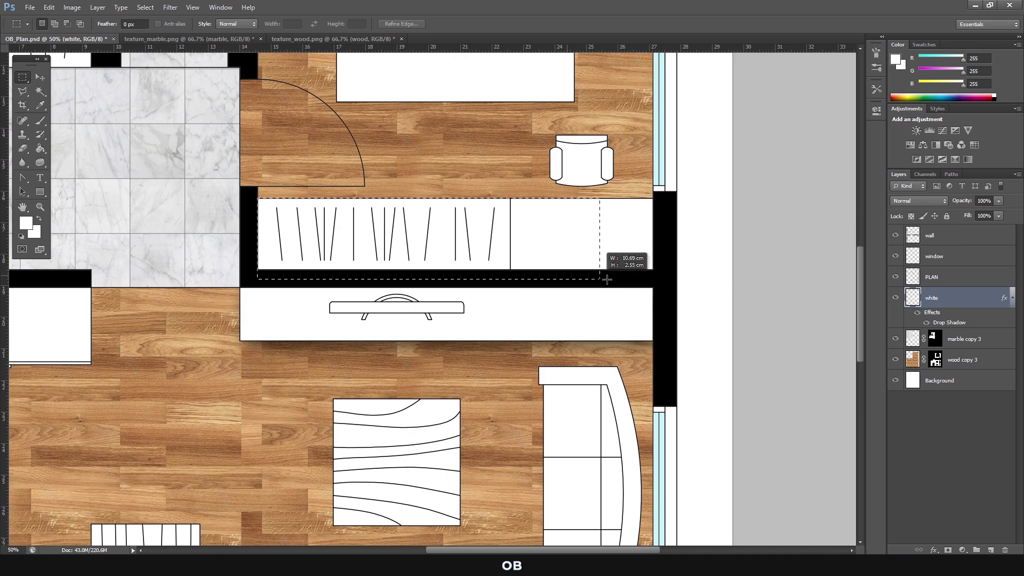
left_click(498, 238)
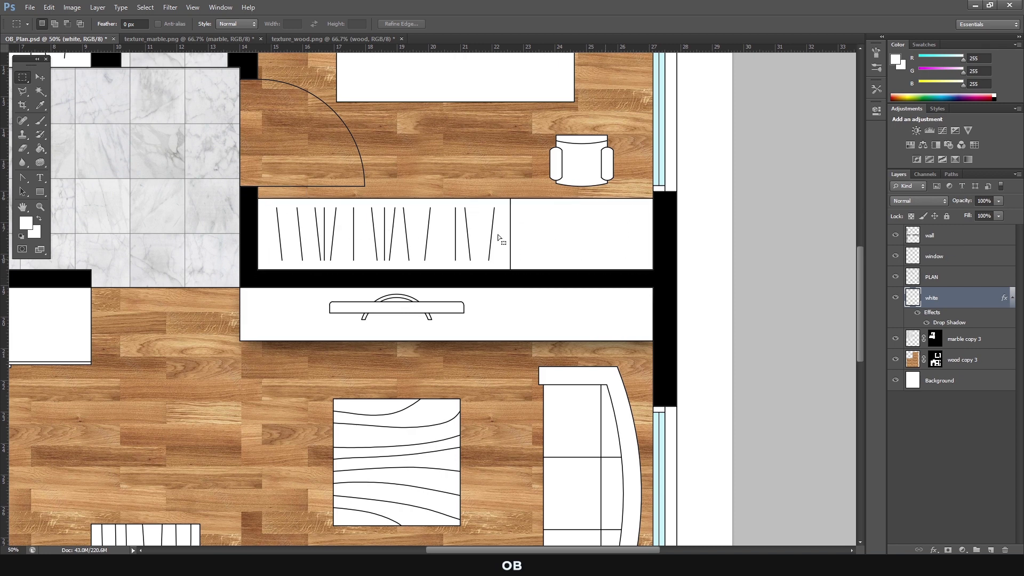
Scroll the view and make the PLAN layer active.
right_click(24, 79)
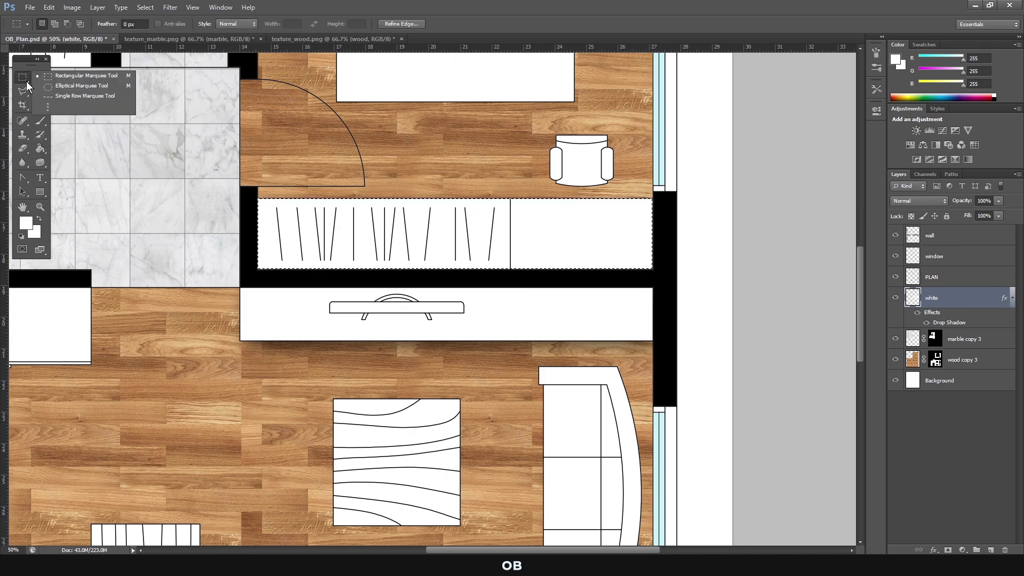
scroll(462, 202, "up", 2)
scroll(462, 202, "up", 3)
scroll(477, 226, "up", 2)
scroll(482, 238, "up", 2)
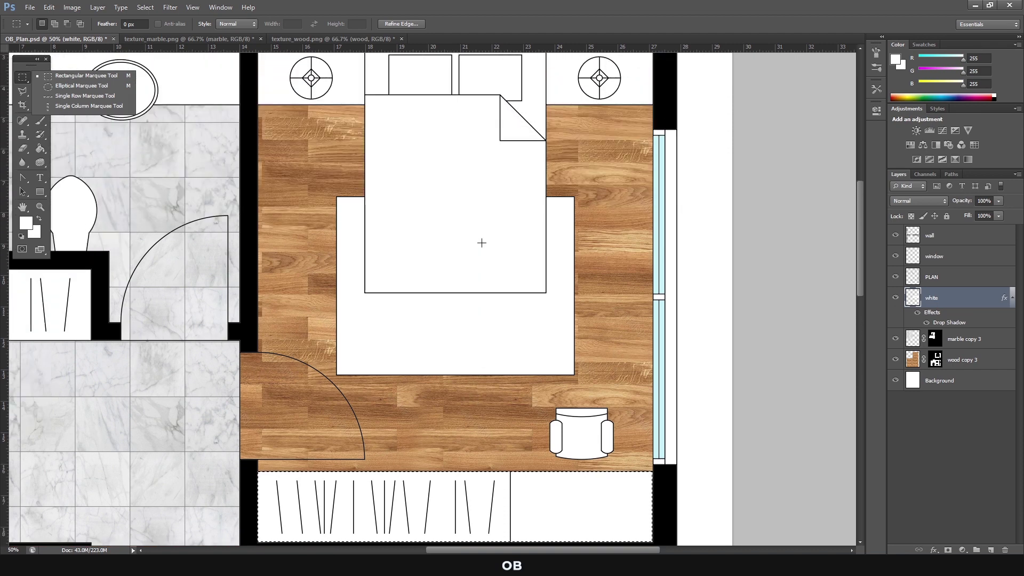
scroll(482, 242, "up", 2)
left_click(513, 246)
left_click(959, 276)
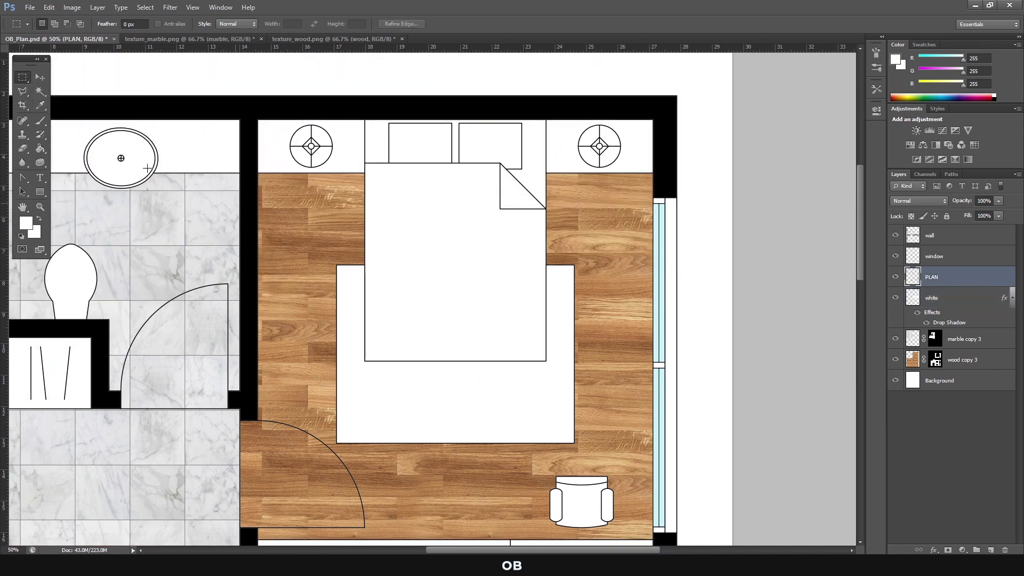
Magic Wand the bed, pillows and nightstands, adding rectangles around both nightstands.
right_click(43, 94)
left_click(75, 101)
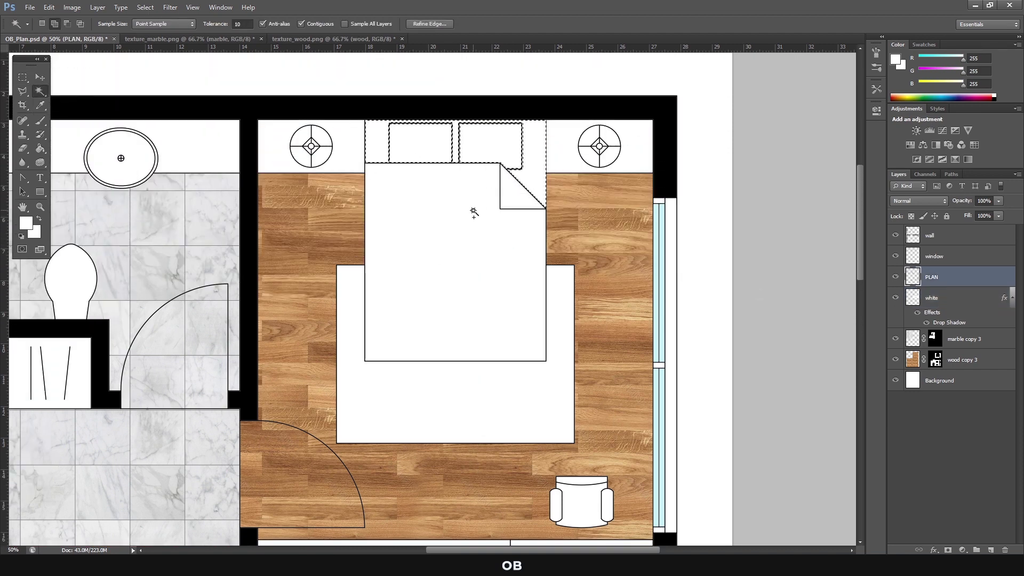
left_click(480, 240)
left_click(586, 154)
left_click(302, 144)
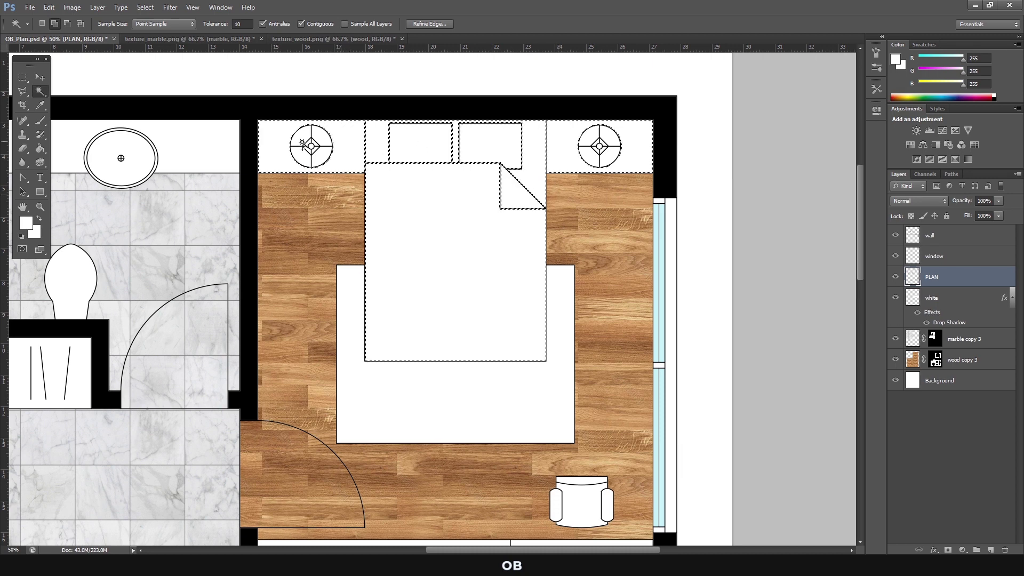
right_click(23, 77)
left_click(64, 77)
mouse_move(272, 124)
left_mouse_down()
mouse_move(347, 159)
mouse_move(350, 173)
left_mouse_up()
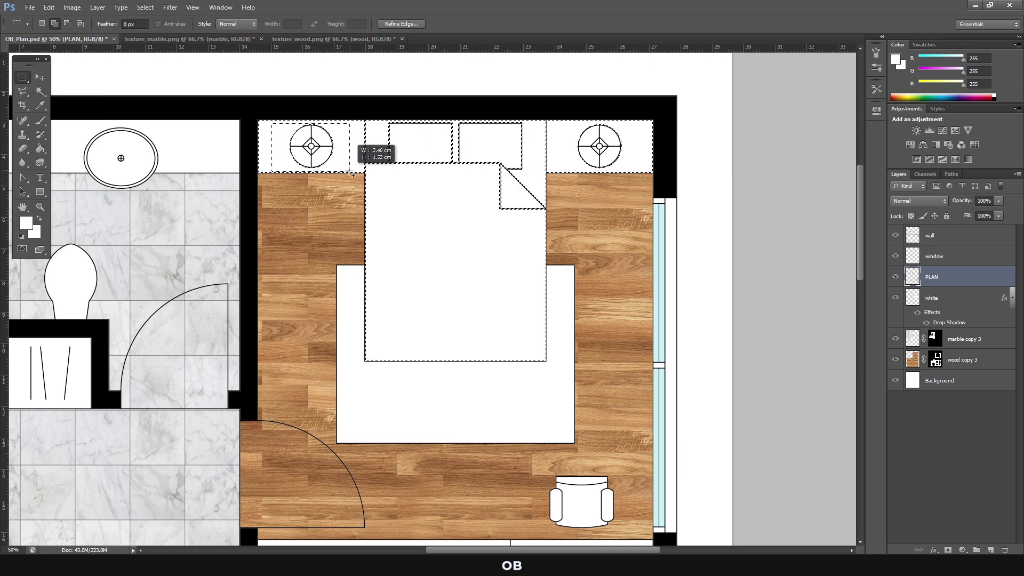
left_click_drag(565, 124, 635, 172)
Paint Bucket the bed selection white on the white layer, then deselect.
left_click(931, 297)
right_click(39, 148)
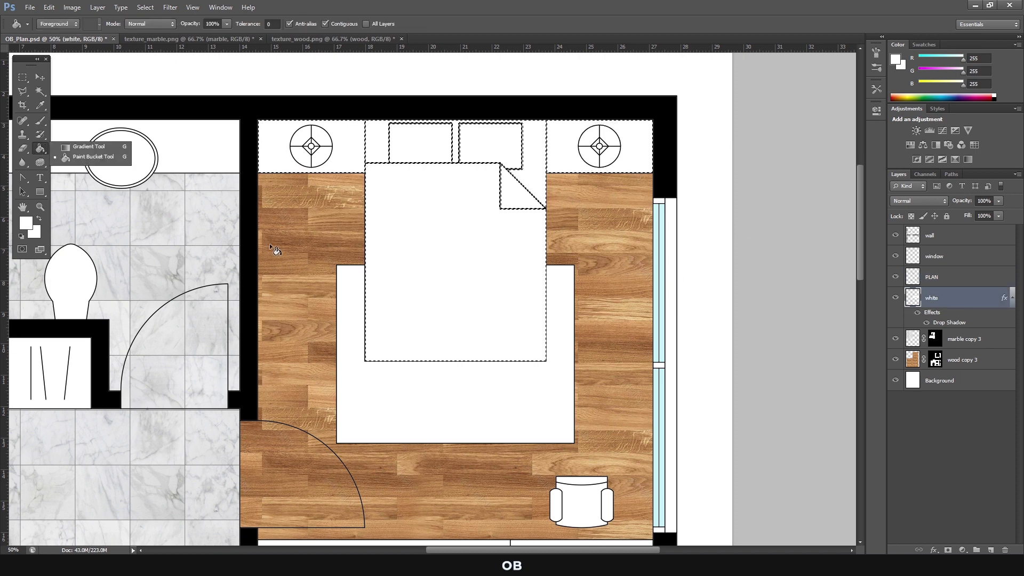
left_click(64, 159)
left_click(448, 281)
key("ctrl+d")
Zoom out to the whole plan and back in on the bathroom.
left_click(22, 78)
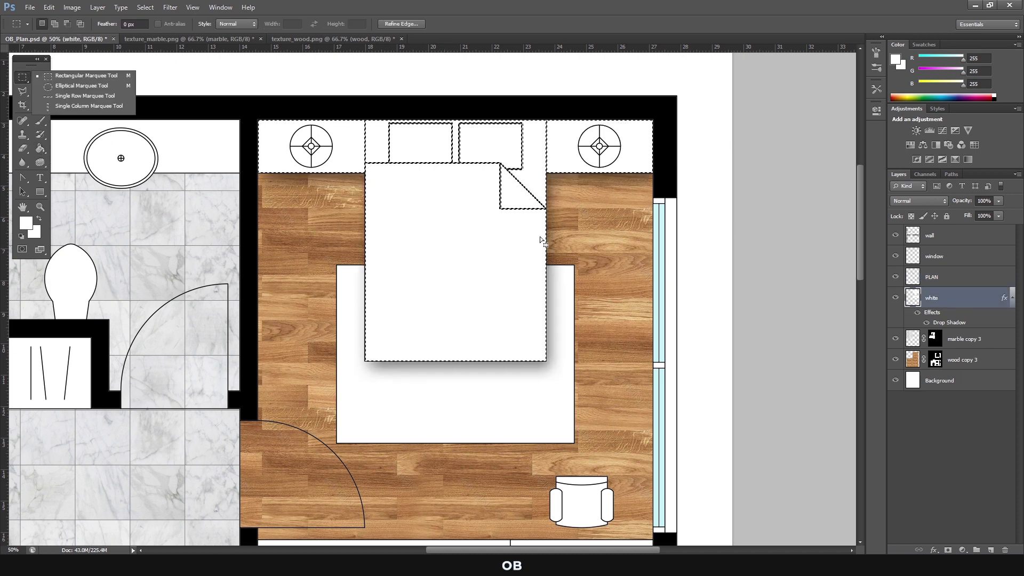
left_click(602, 246, "alt")
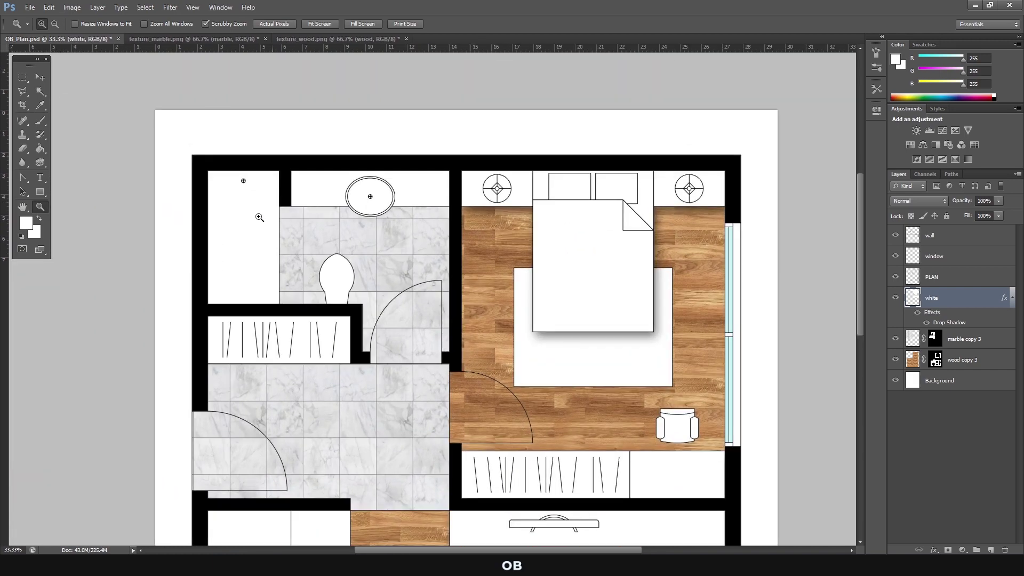
left_click(259, 218)
left_click(39, 92)
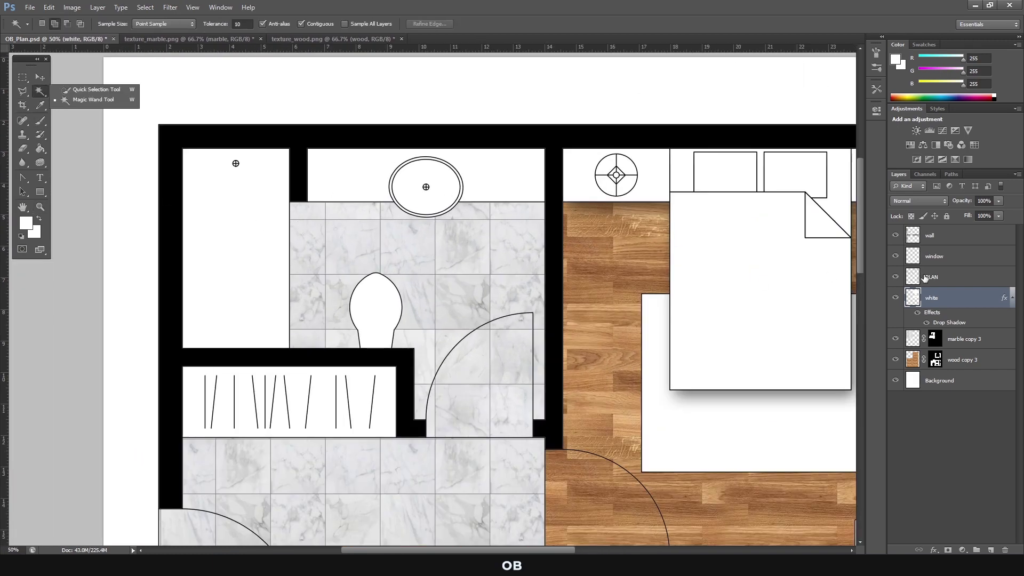
On PLAN, select the washbasin counter, toilet and basin drain area.
left_click(924, 278)
left_click(446, 187)
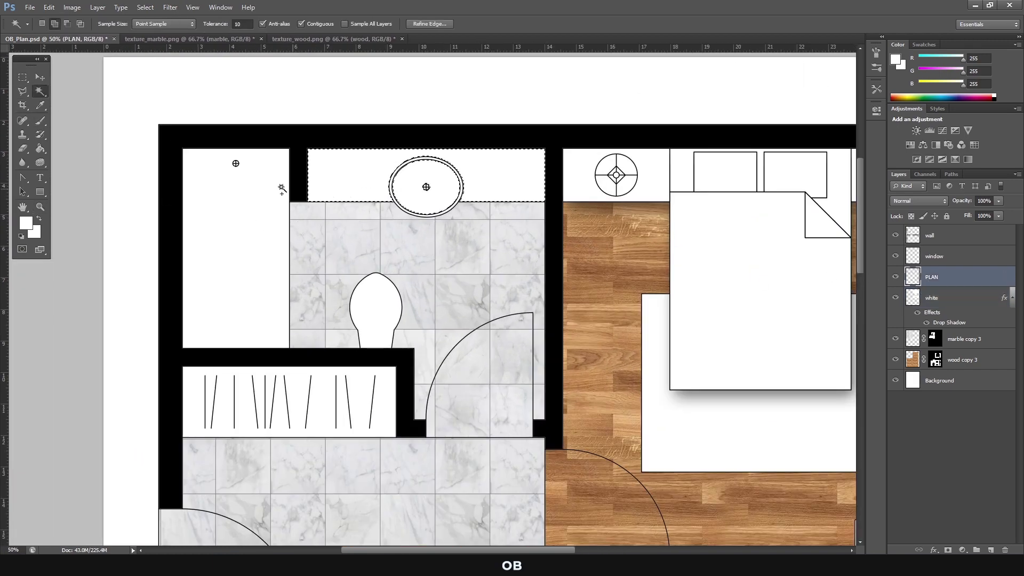
left_click(358, 309)
scroll(457, 185, "up", 1)
scroll(458, 185, "up", 1)
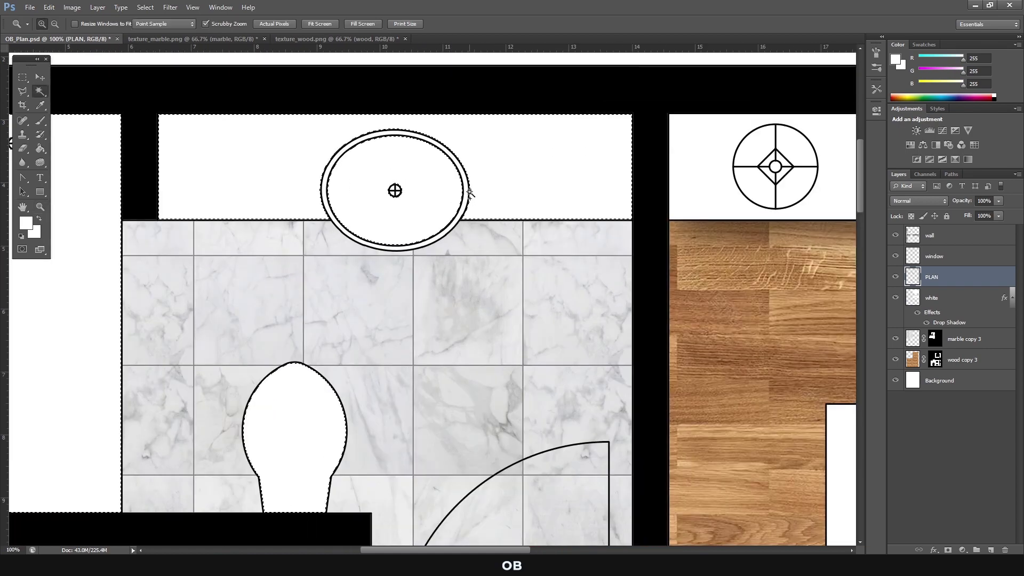
left_click(22, 77)
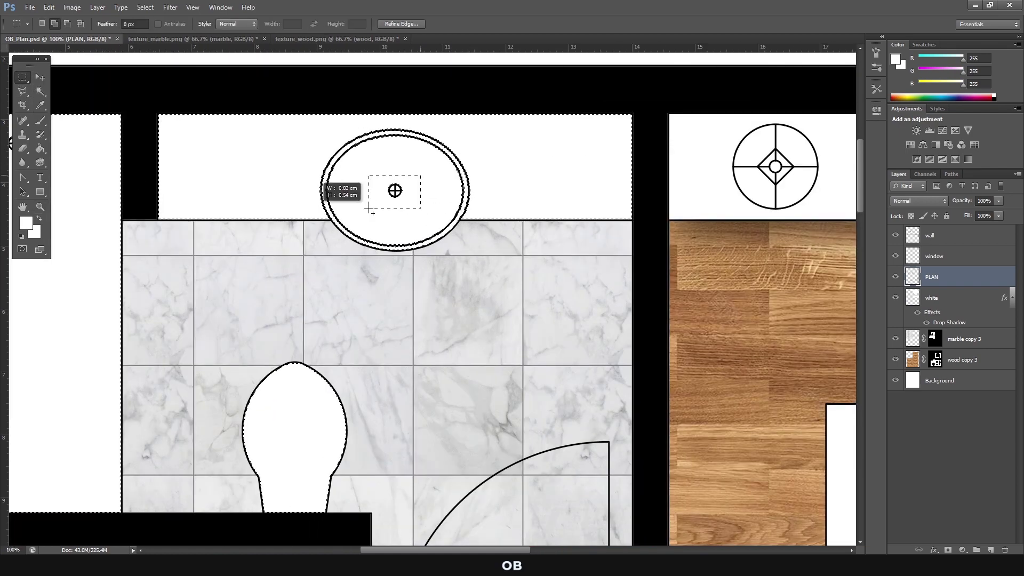
left_click_drag(507, 549, 477, 549)
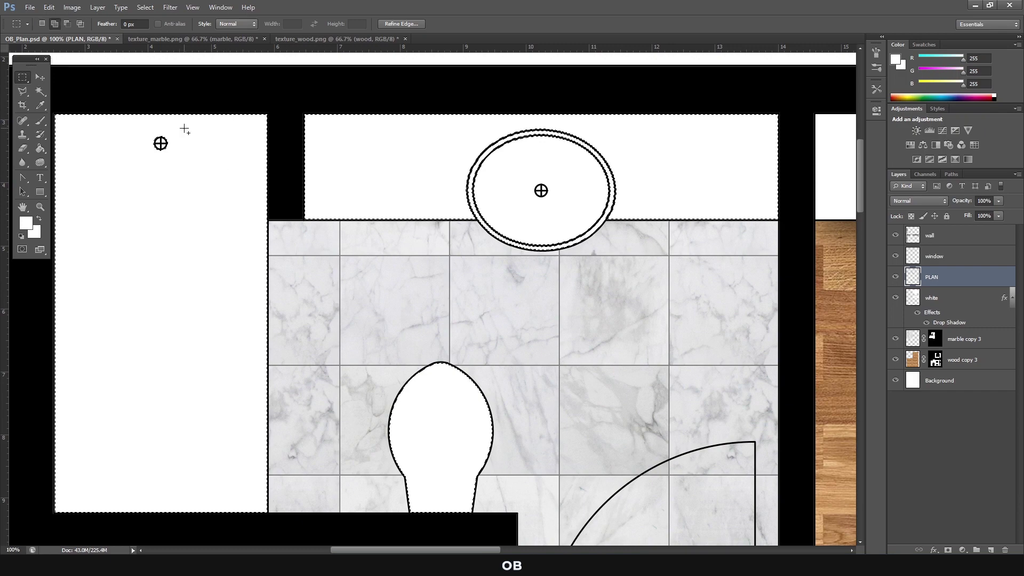
Paint Bucket the bathroom fixtures white on the white layer, deselect, and zoom out.
left_click(938, 298)
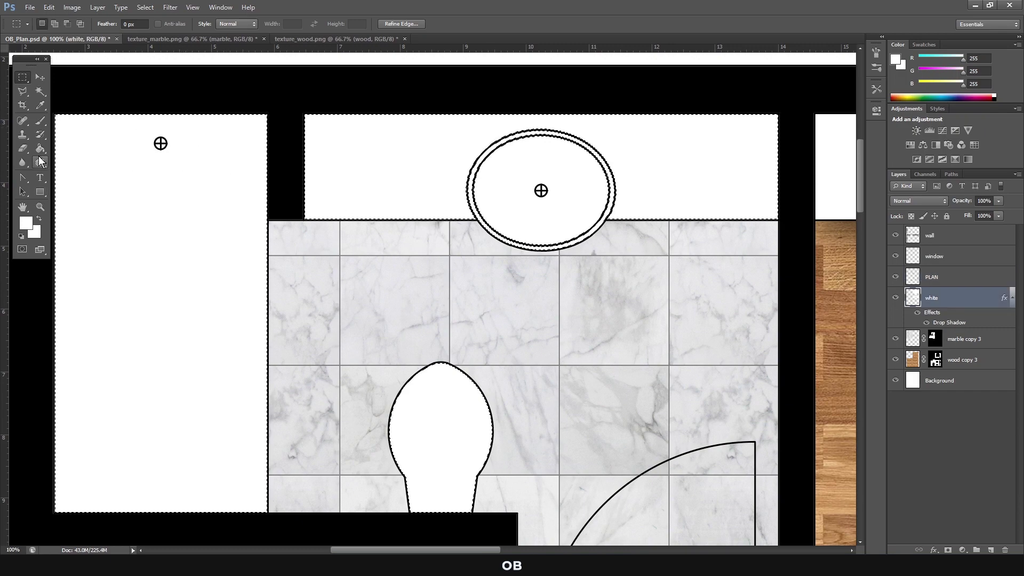
key("g")
left_click(214, 185)
key("ctrl+d")
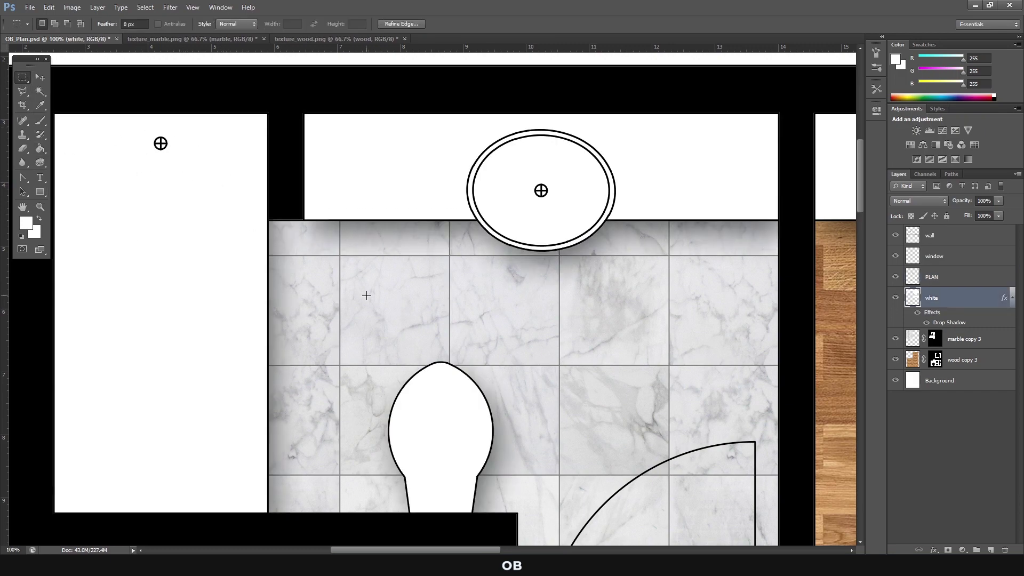
left_click(40, 206)
left_click(353, 383, "alt")
left_click(353, 383, "alt")
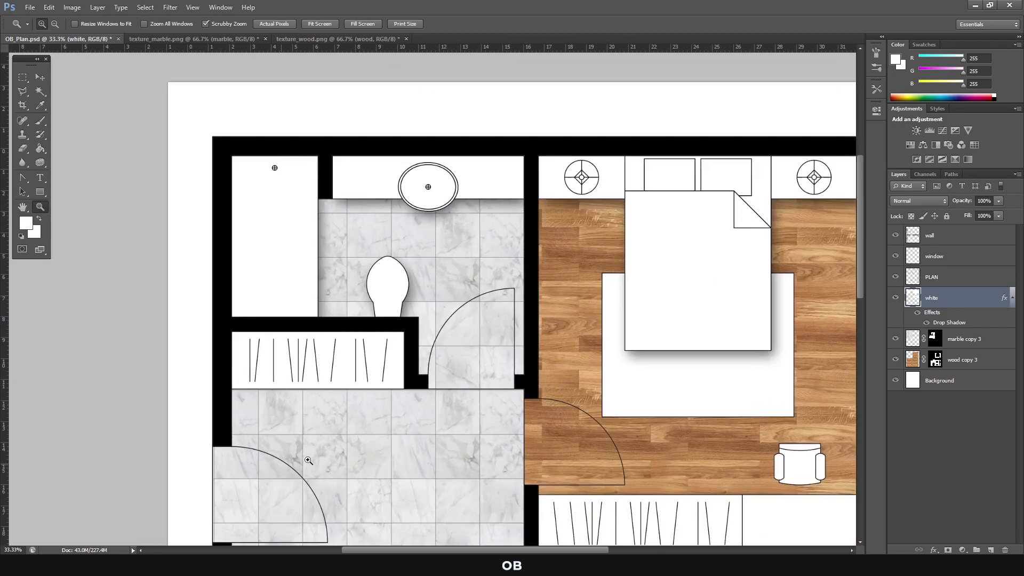
Magic Wand the wardrobe interior, fill it white, deselect, and scroll down to the kitchen.
scroll(366, 347, "down", 3)
key("m")
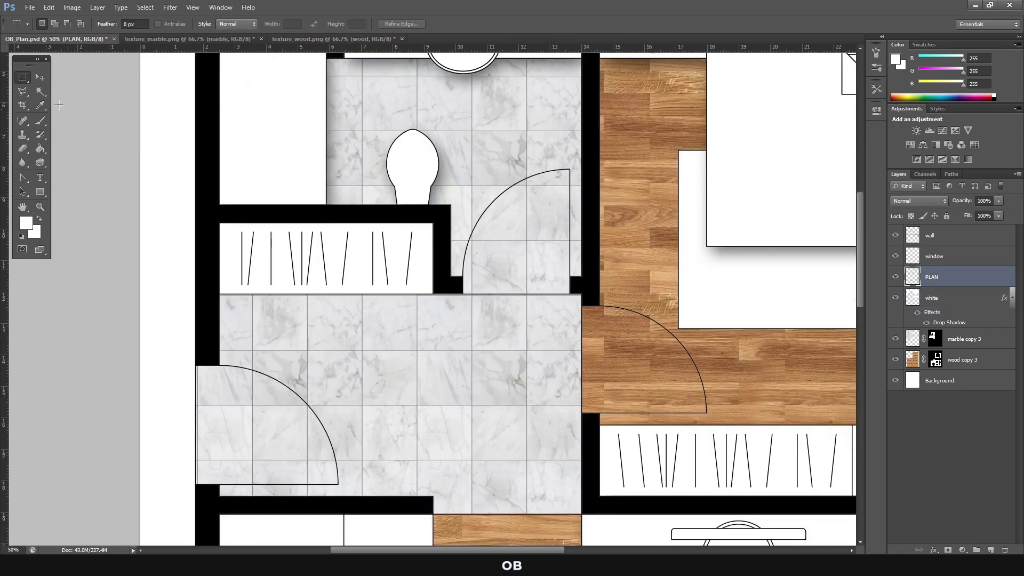
right_click(40, 91)
left_click(75, 101)
left_click(274, 240)
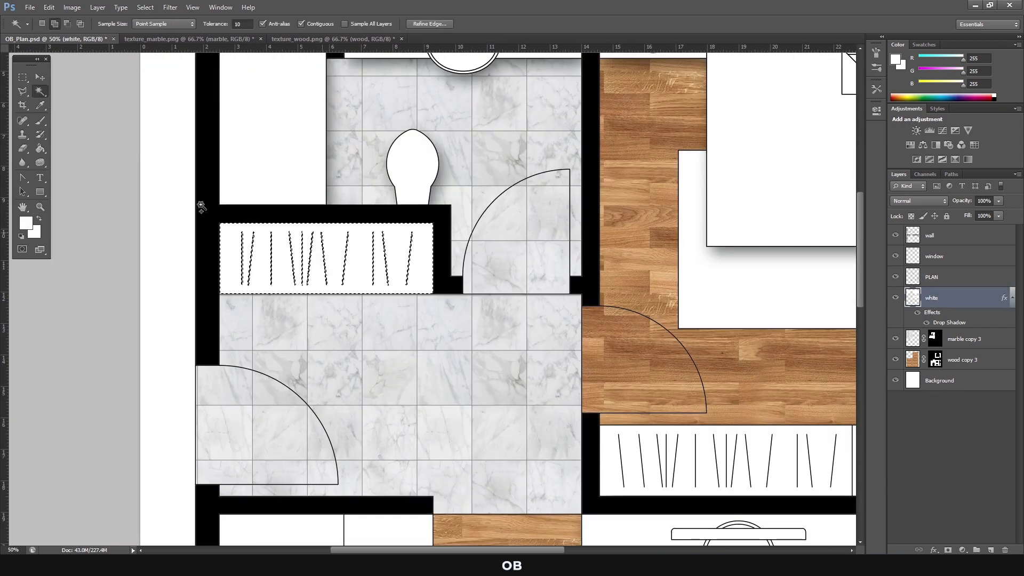
left_click(40, 148)
left_click(286, 249)
key("ctrl+d")
key("m")
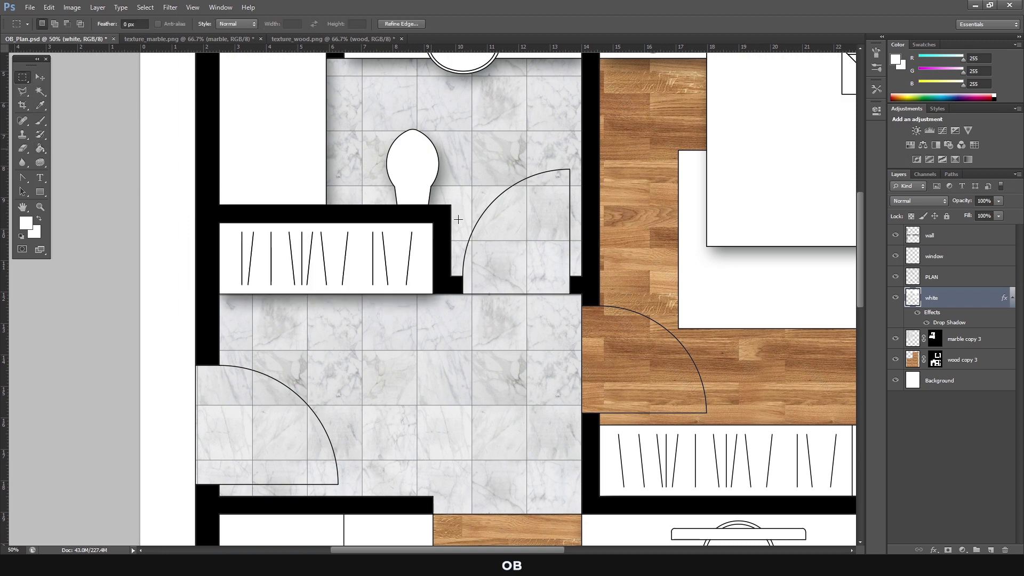
scroll(458, 219, "down", 1)
scroll(427, 240, "down", 2)
scroll(373, 277, "down", 1)
Zoom in on the kitchen dining area and marquee the dining table.
scroll(345, 303, "down", 2)
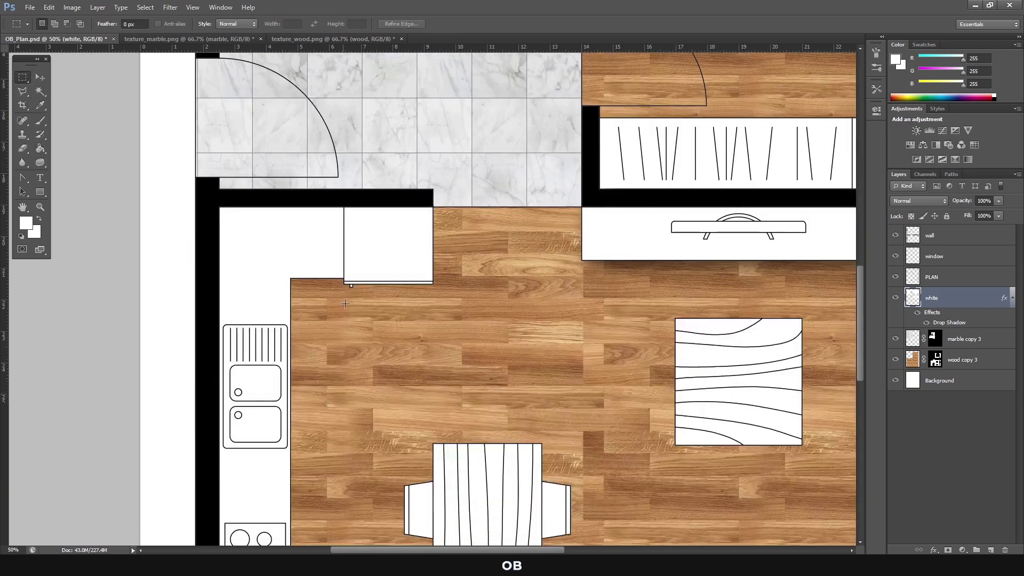
scroll(345, 303, "down", 2)
scroll(345, 304, "down", 2)
key("z")
left_click(821, 294)
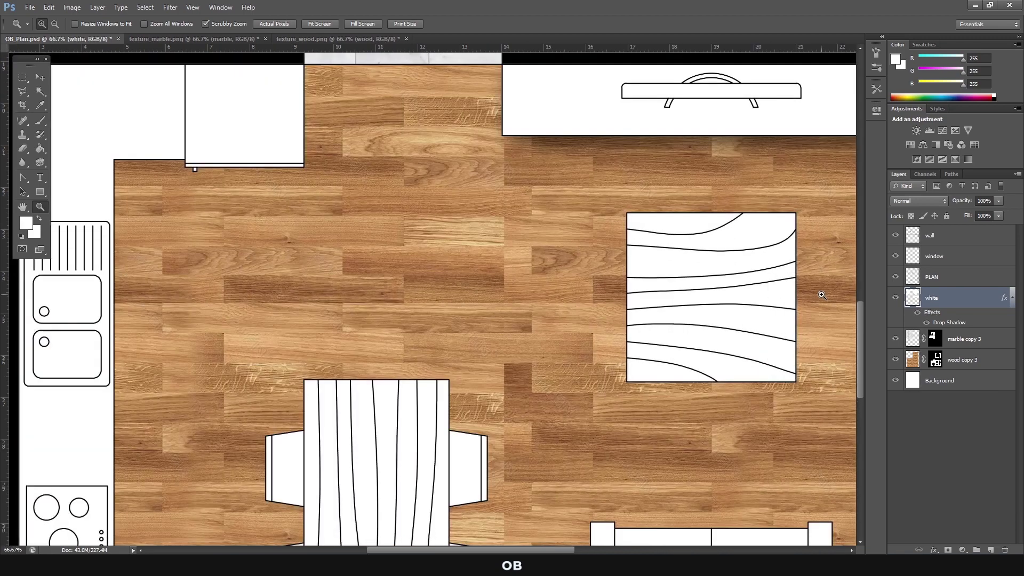
key("m")
right_click(23, 78)
left_click(627, 213)
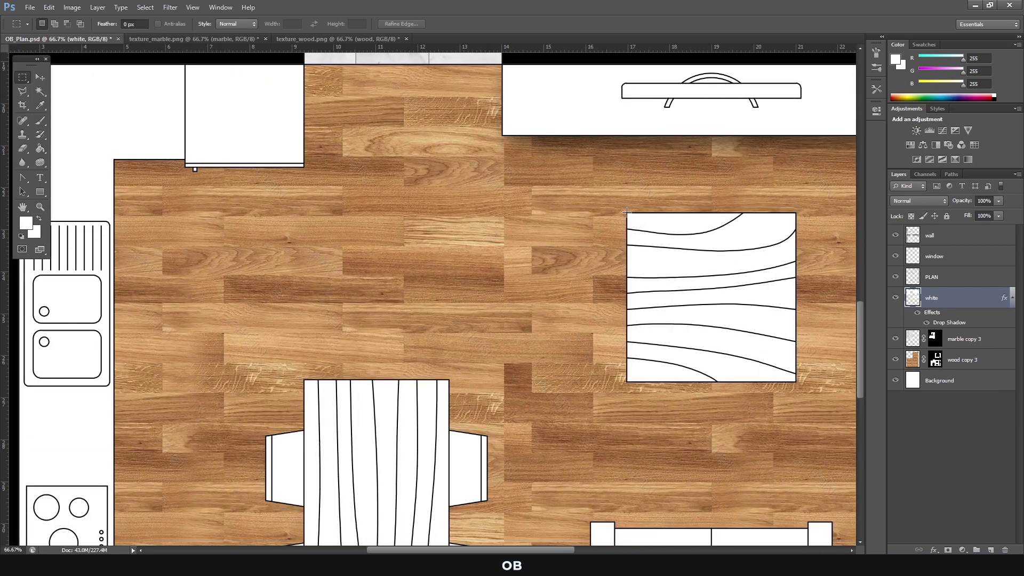
left_click_drag(627, 212, 794, 382)
Reselect the dining table rectangle, fill it white with Alt+Backspace, and deselect.
key("g")
scroll(489, 331, "down", 3)
scroll(479, 326, "down", 3)
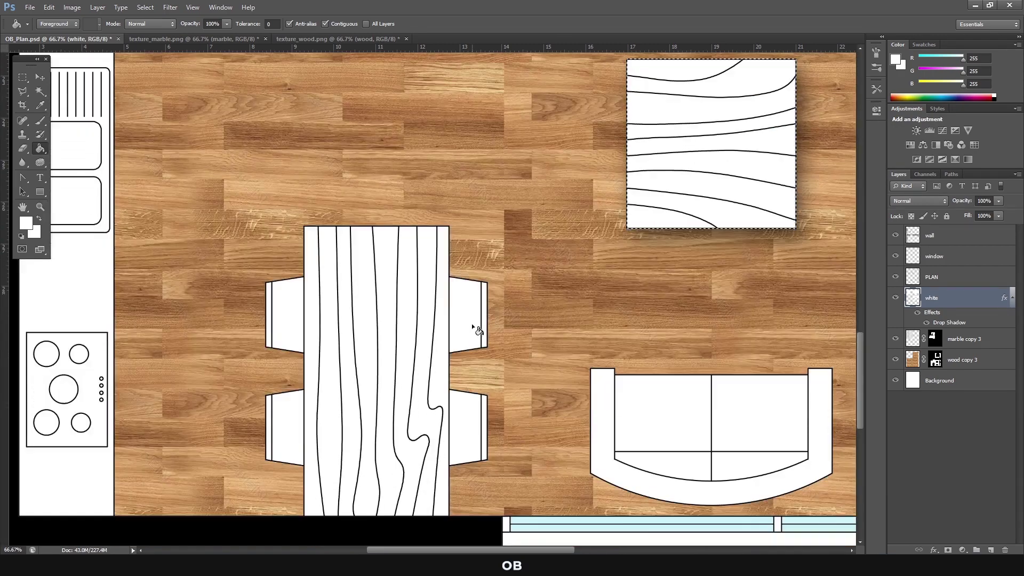
scroll(496, 320, "down", 1)
left_click(23, 77)
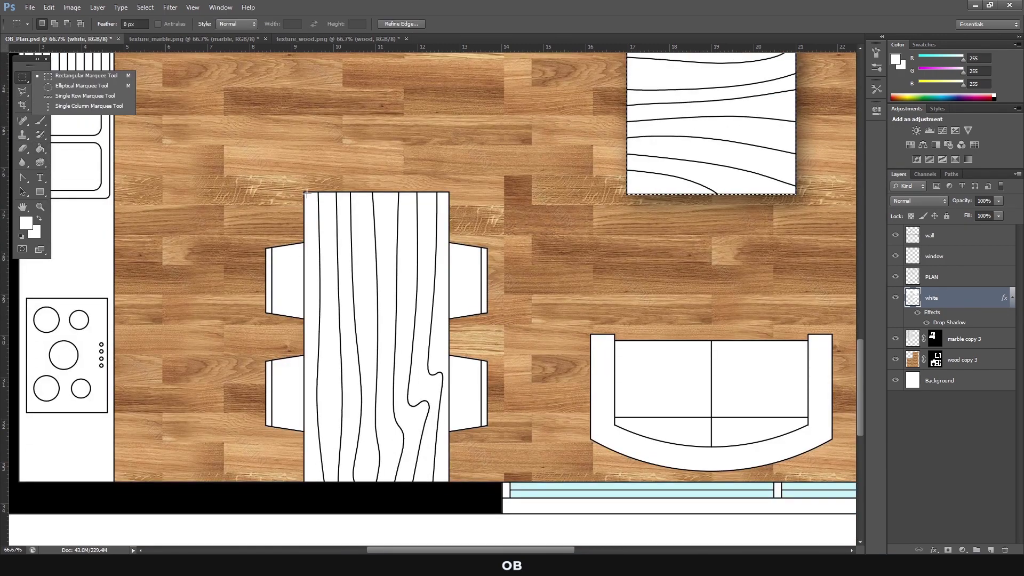
left_click_drag(304, 191, 449, 481)
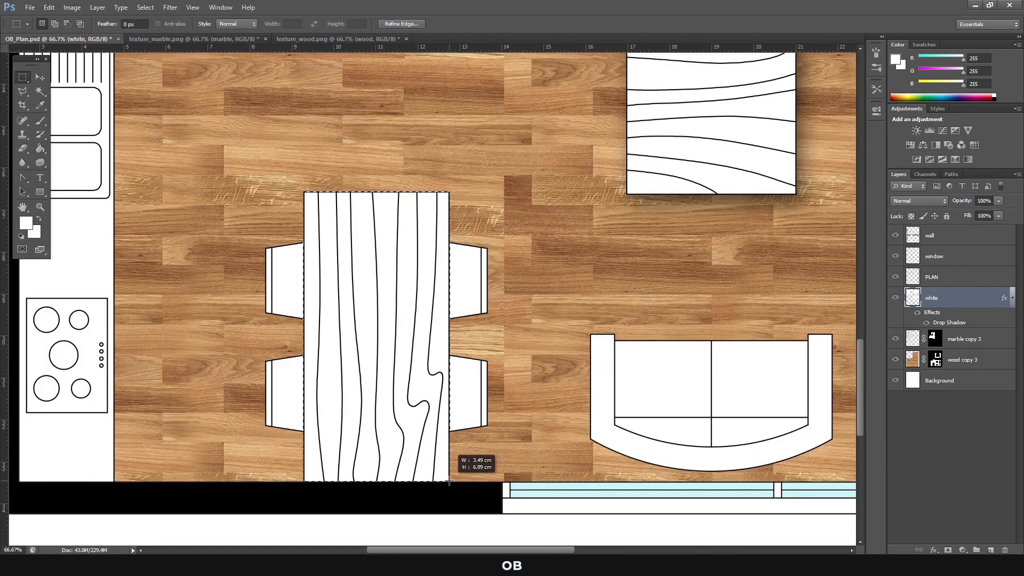
key("alt+BackSpace")
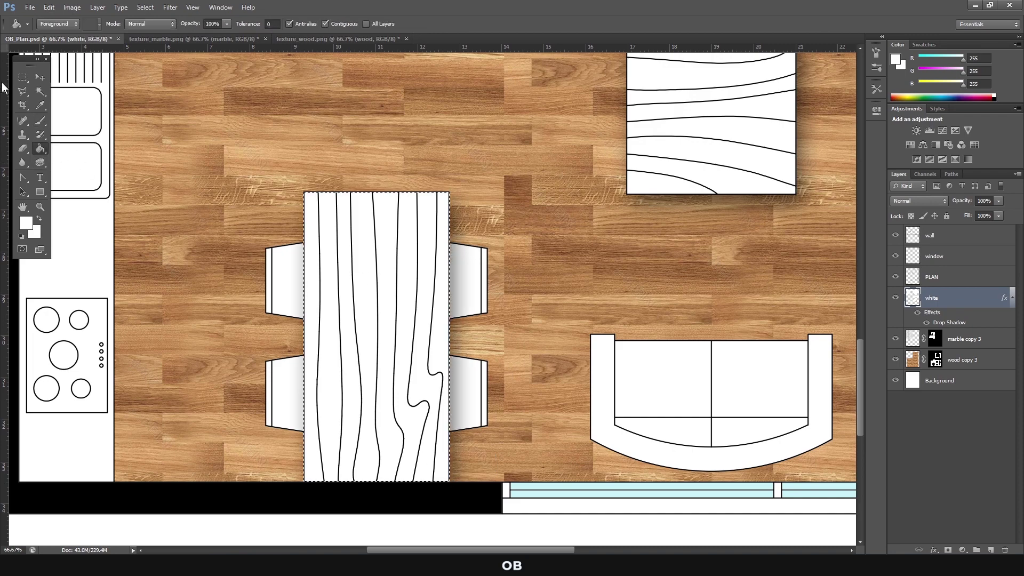
key("ctrl+d")
On PLAN, Magic Wand the right chairs and the sofa's arms, back cushions and seats.
left_click(940, 286)
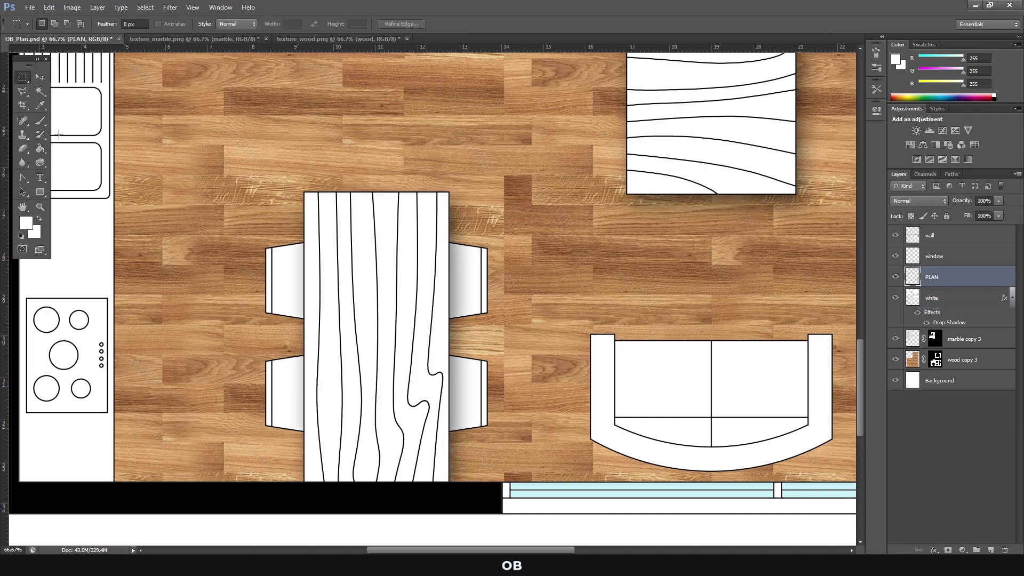
left_click_drag(40, 92, 63, 109)
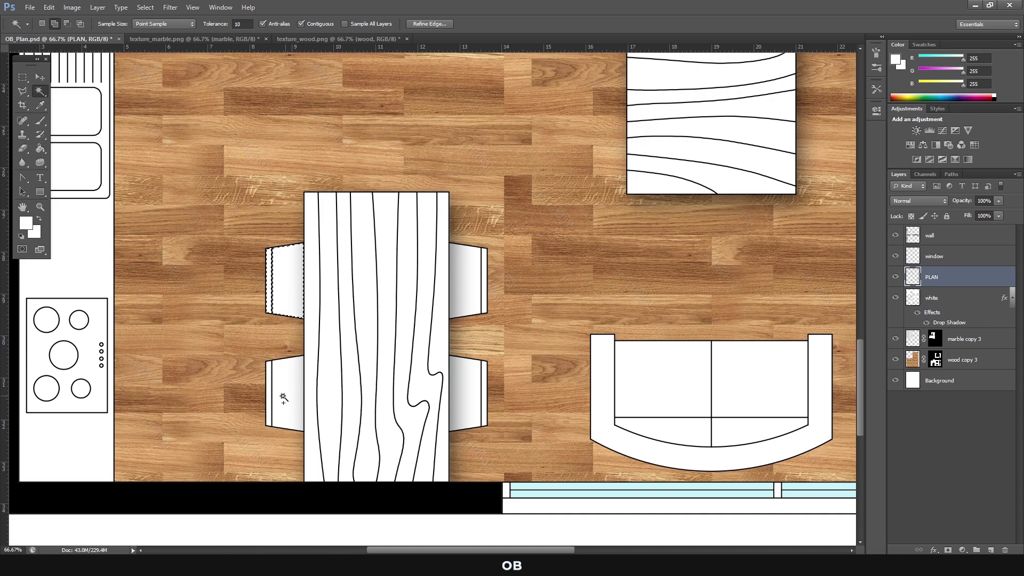
left_click(478, 398, "shift")
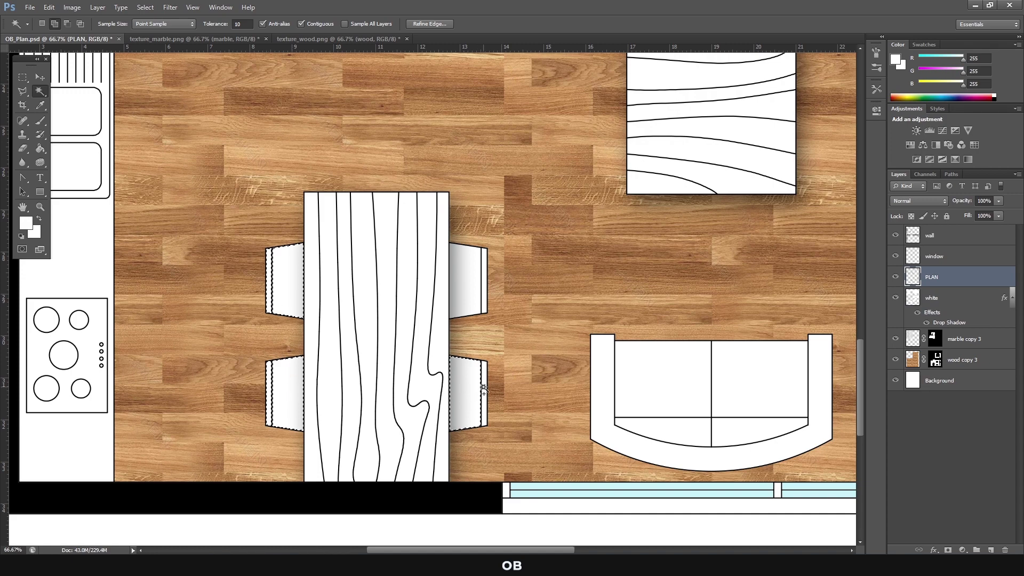
left_click(470, 291, "shift")
left_click(608, 382, "shift")
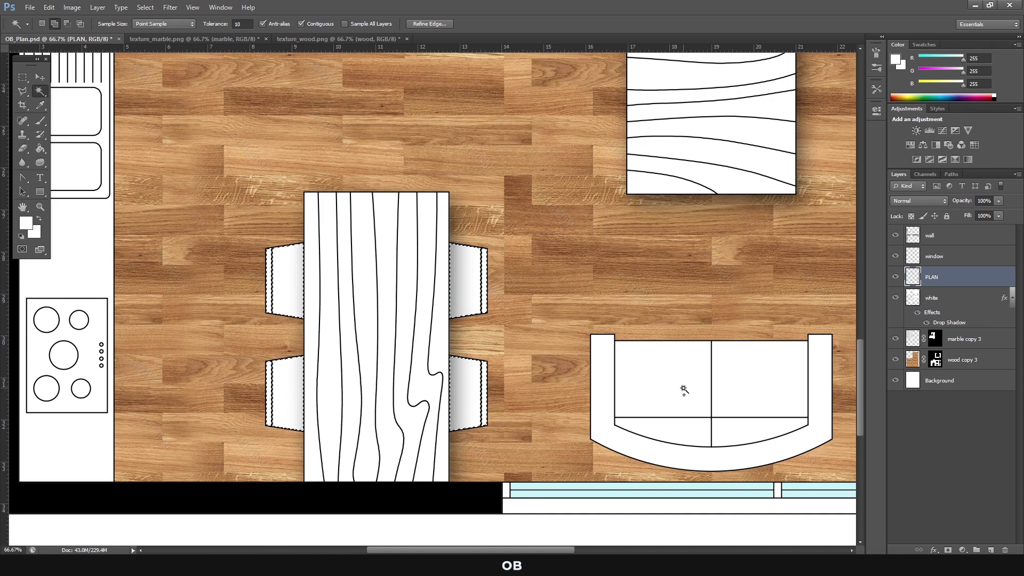
left_click(683, 388, "shift")
left_click(754, 427, "shift")
left_click(757, 378, "shift")
left_click(691, 436, "shift")
Paint Bucket all four chairs white on the white layer, deselect, and zoom out.
left_click(931, 297)
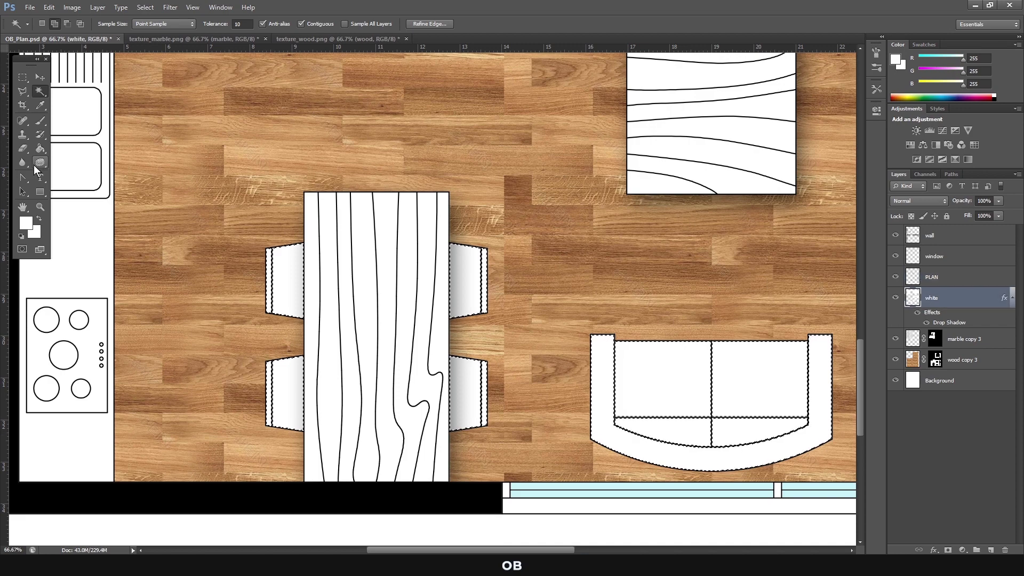
left_click(40, 148)
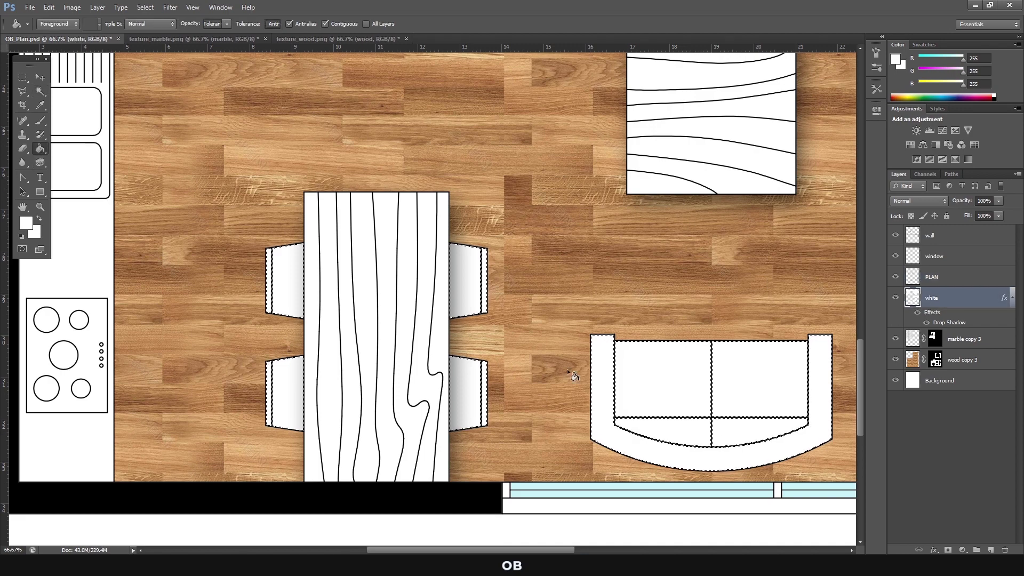
left_click(270, 286)
left_click(297, 393)
left_click(485, 311)
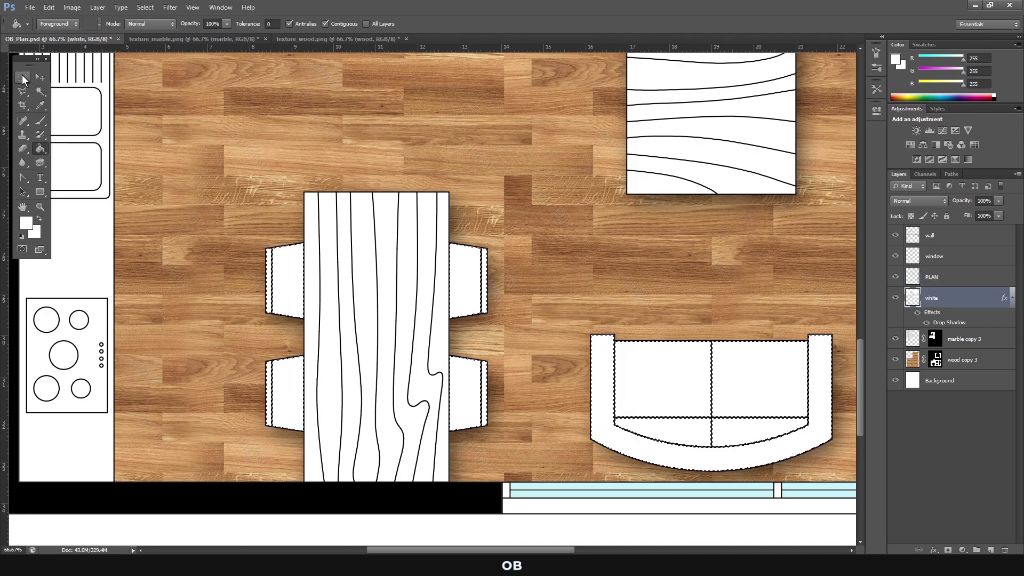
key("z")
key("ctrl+d")
left_click(341, 287, "alt")
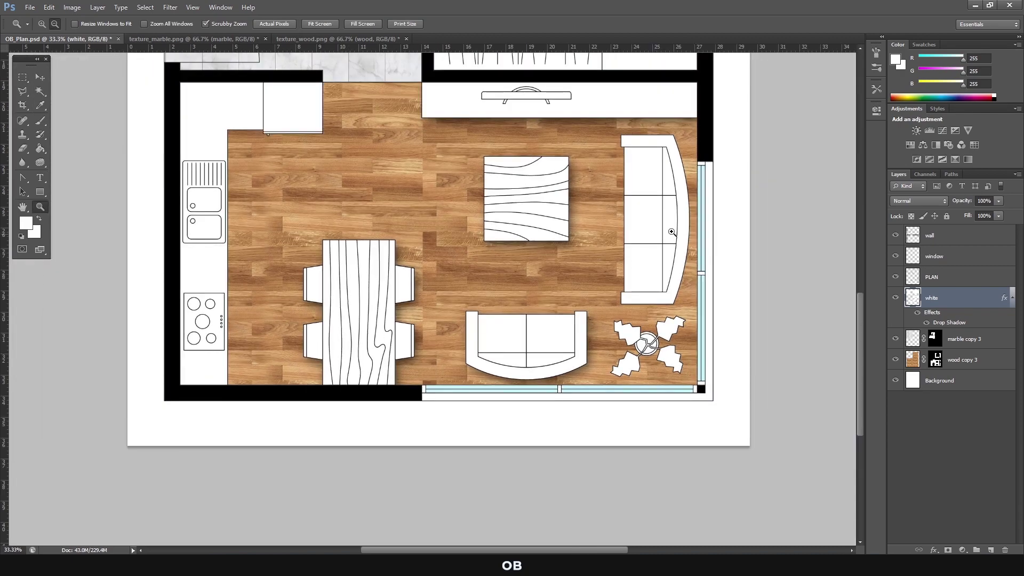
Zoom in and Magic Wand the window sofa's frame and five cushions on PLAN.
left_click(669, 228)
key("m")
left_click(930, 282)
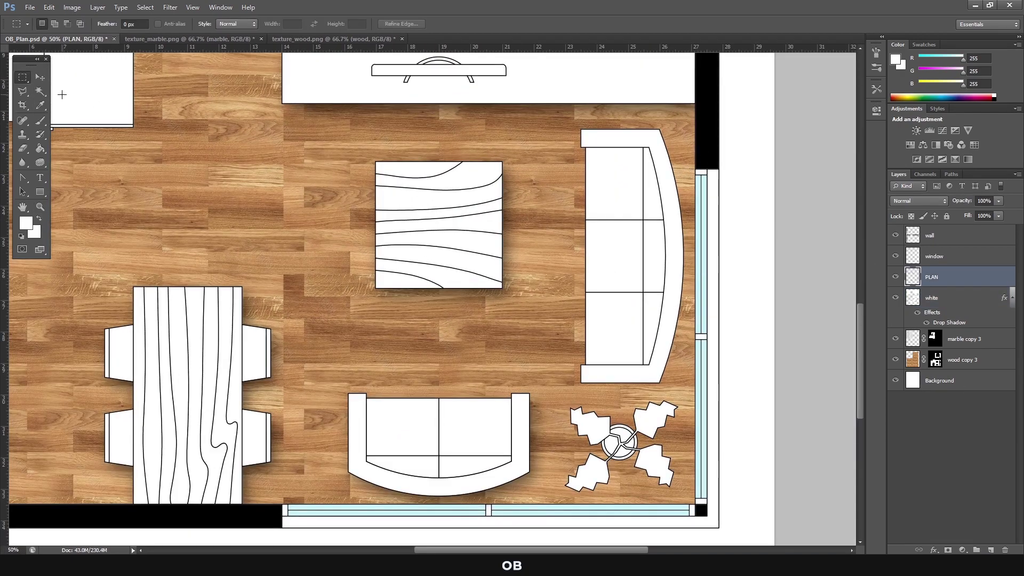
right_click(40, 91)
left_click(80, 101)
left_click(651, 206)
left_click(653, 256, "shift")
left_click(613, 181, "shift")
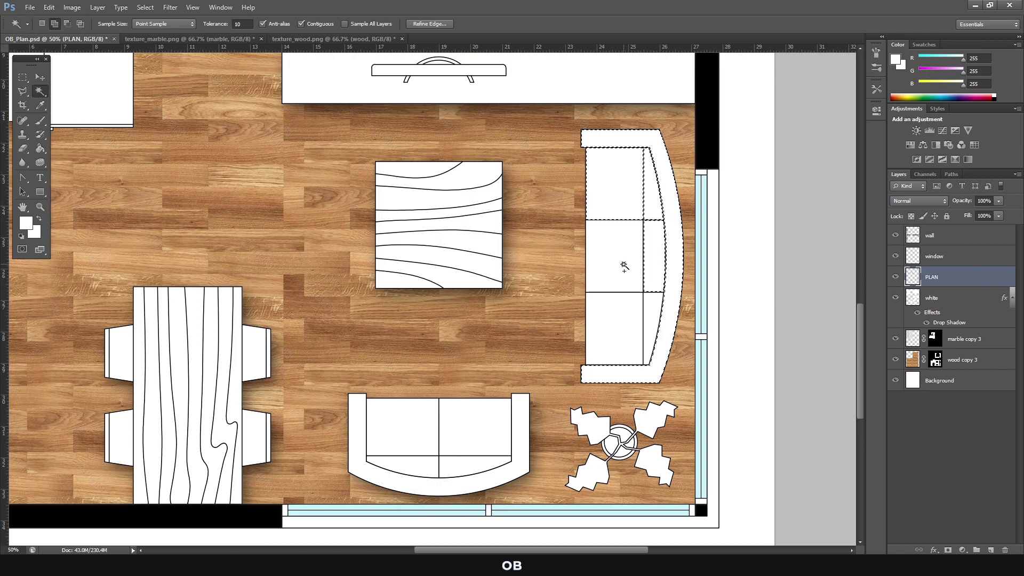
left_click(623, 266, "shift")
left_click(613, 328, "shift")
left_click(653, 328, "shift")
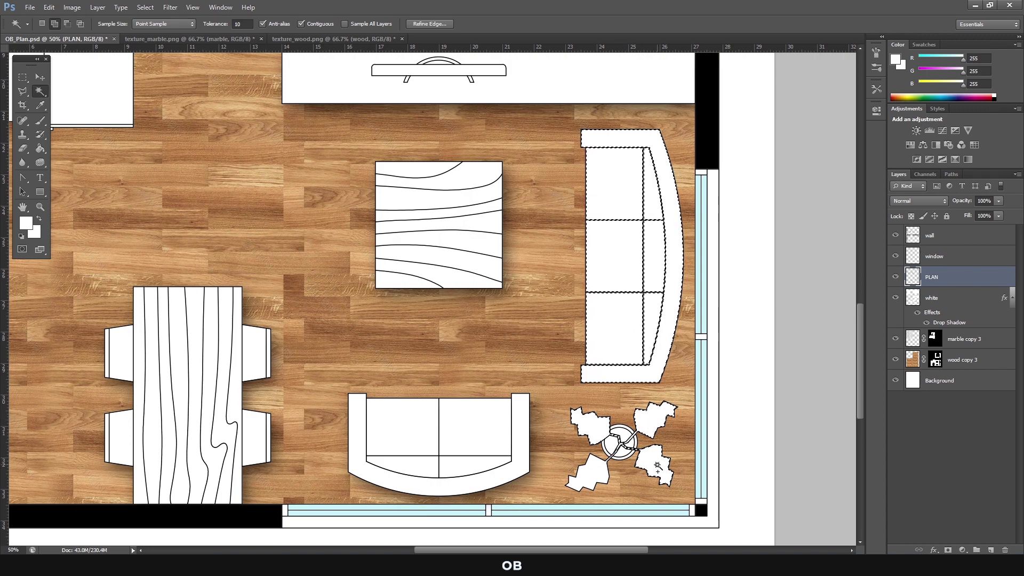
Fill the sofa selection white on the white layer and deselect.
left_click(952, 301)
key("g")
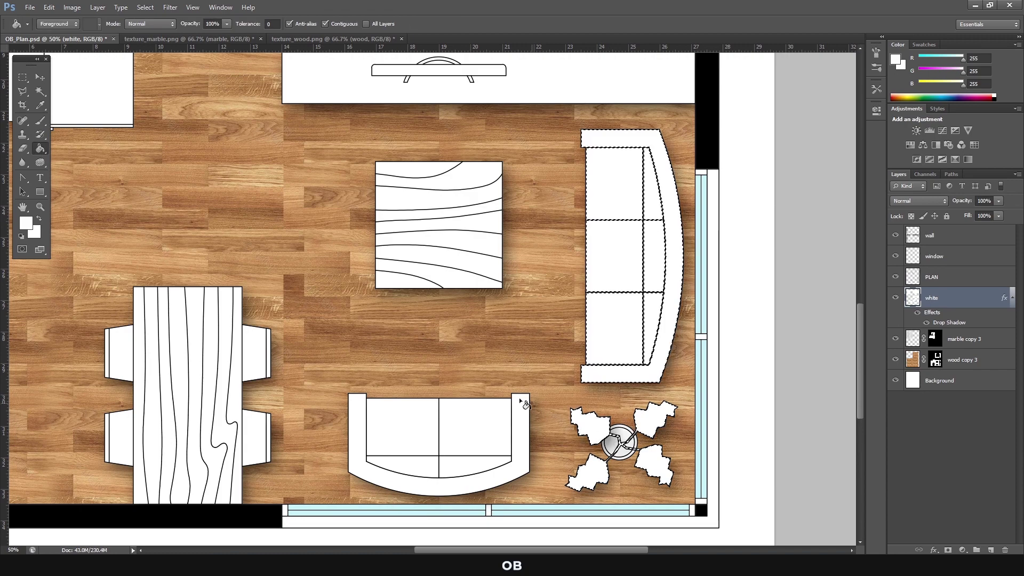
key("m")
key("ctrl+d")
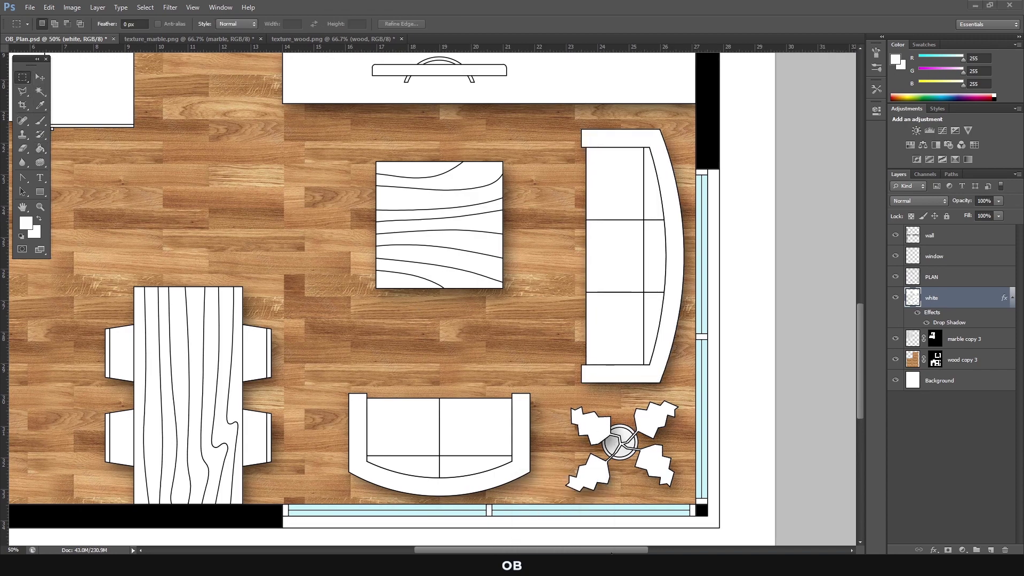
left_click_drag(548, 553, 462, 552)
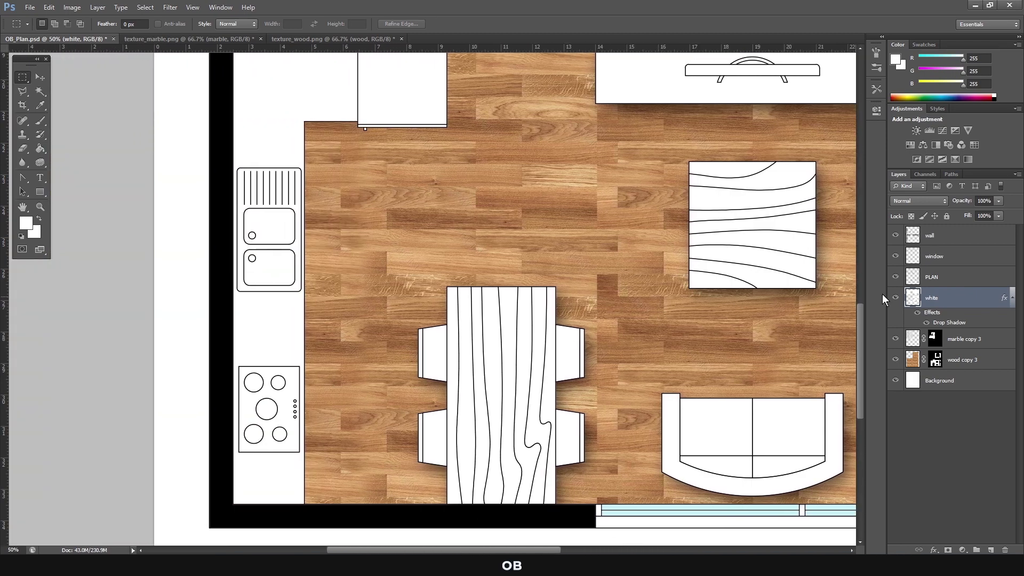
On PLAN, Magic Wand the counter, sink basins, stove and the small square.
left_click(934, 278)
left_click(40, 91)
left_click(107, 101)
left_click(269, 134)
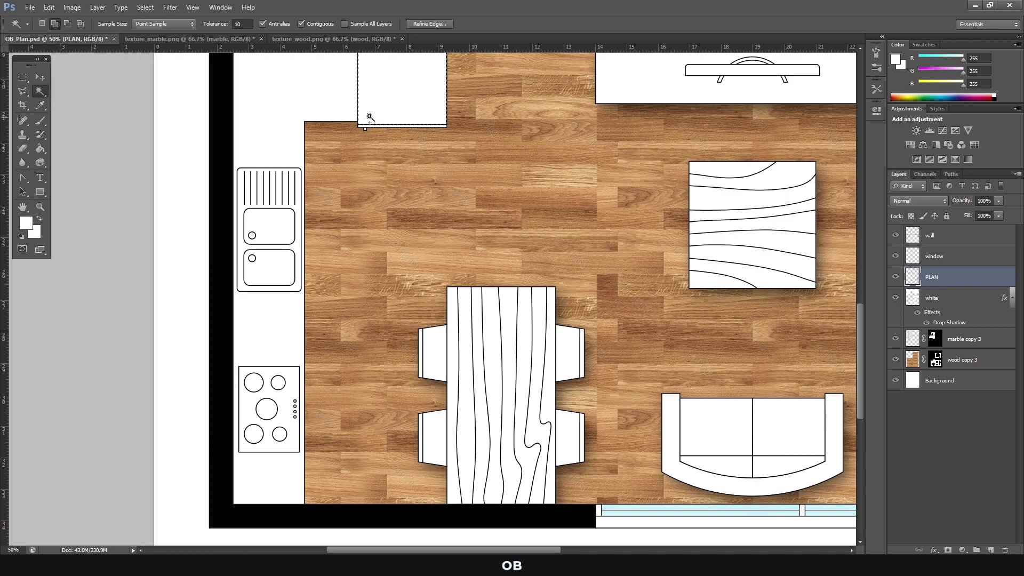
left_click(286, 409)
scroll(365, 129, "up", 2)
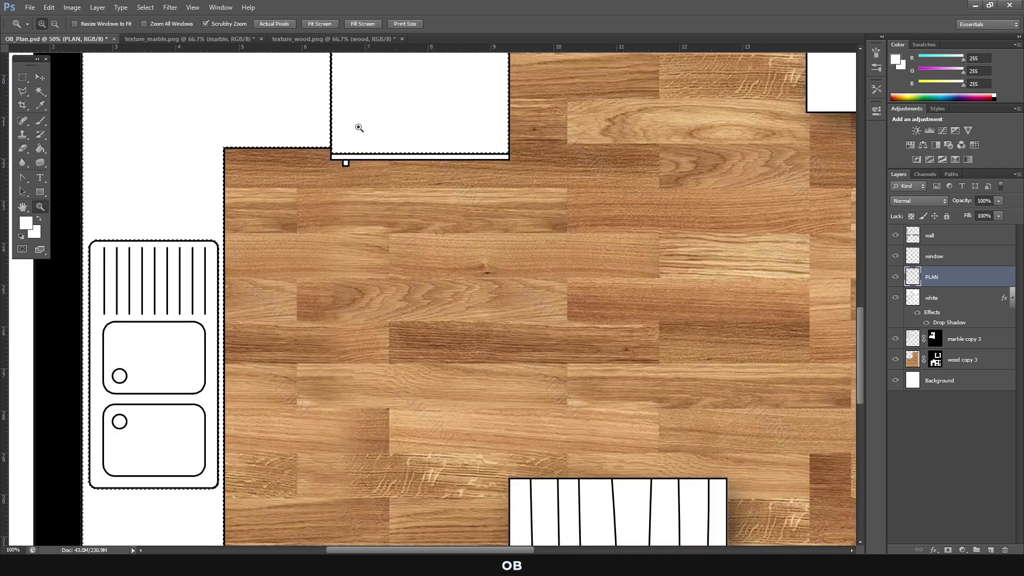
scroll(365, 129, "up", 2)
left_click(324, 222)
Zoom in on the kitchen and add a marquee over the counter strip along the wall.
key("z")
scroll(457, 206, "down", 3)
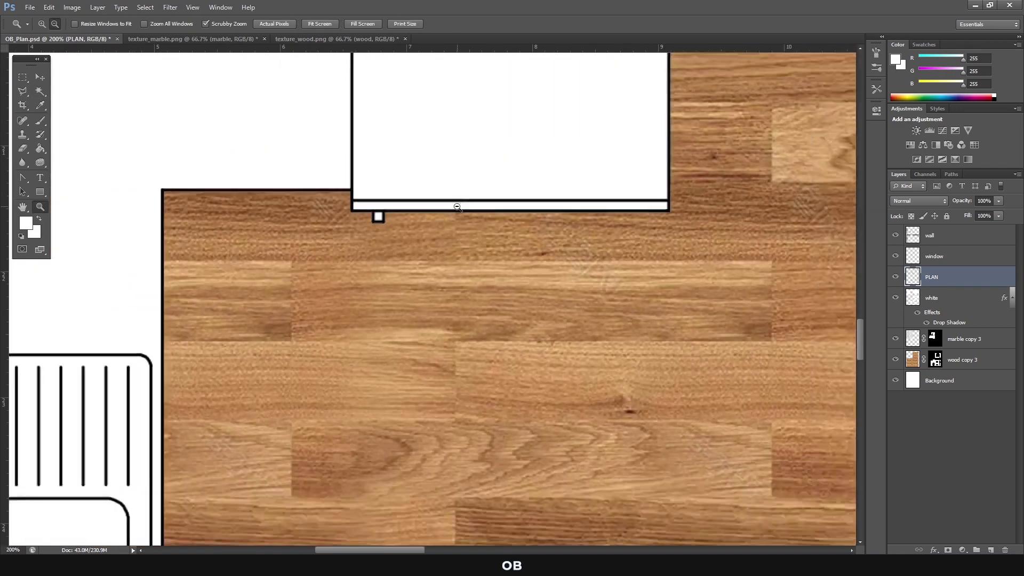
scroll(457, 206, "down", 1)
left_click(287, 368)
key("m")
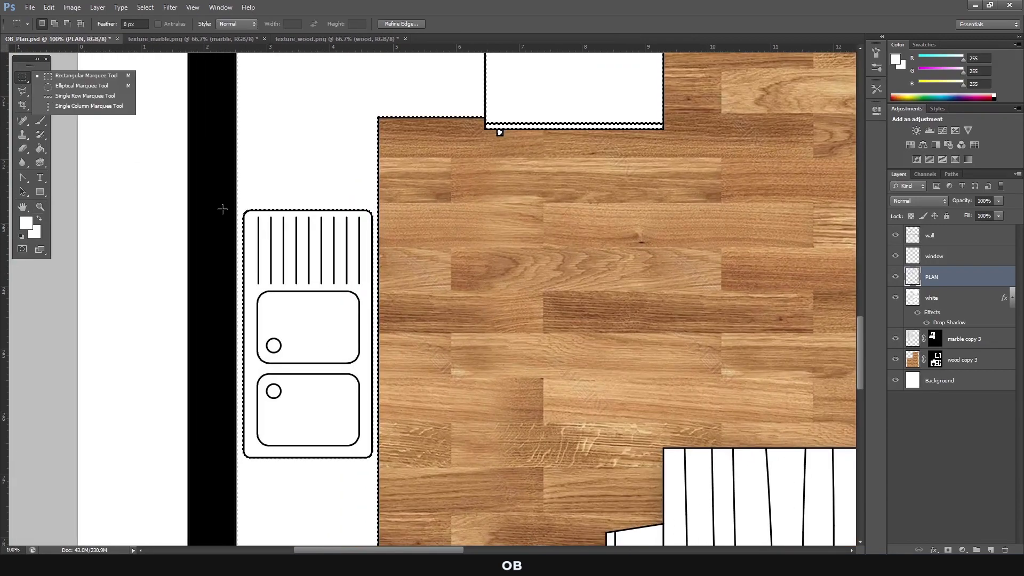
mouse_move(251, 204)
left_mouse_down()
mouse_move(355, 486)
mouse_move(378, 473)
left_mouse_up()
Zoom out to the whole plan with the white layer active.
scroll(356, 486, "down", 5)
key("z")
left_click(413, 304, "alt")
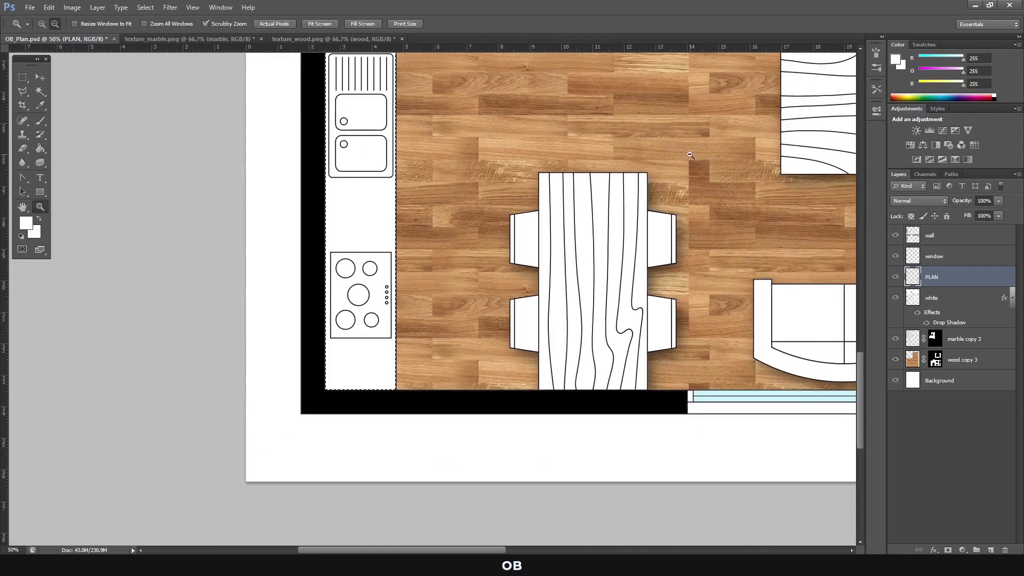
left_click(685, 149, "alt")
left_click(686, 157, "alt")
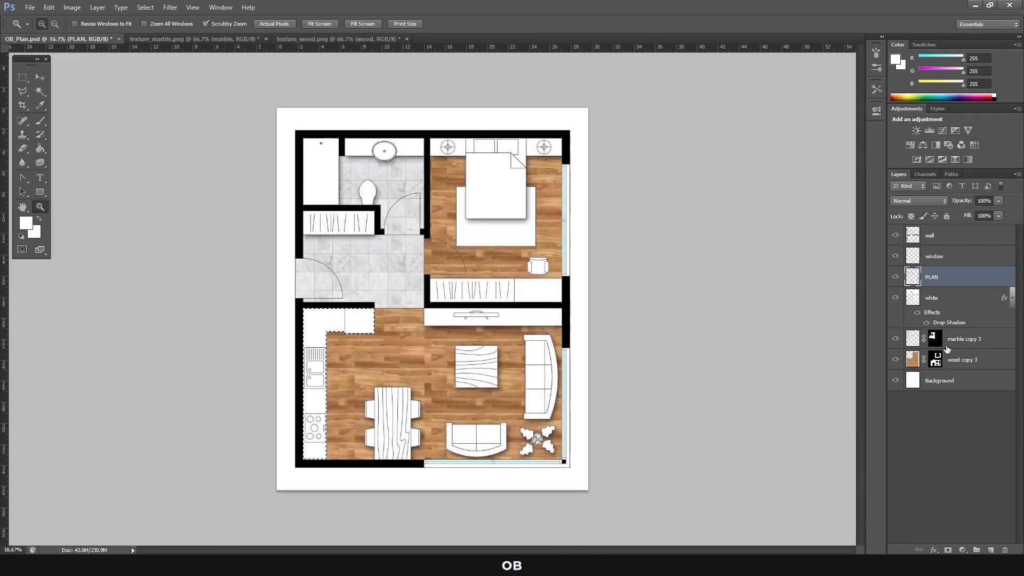
key("alt+bracketleft")
right_click(40, 149)
Fill the kitchen counters white, clear the selection, and zoom in on the bedroom chair.
left_click(86, 160)
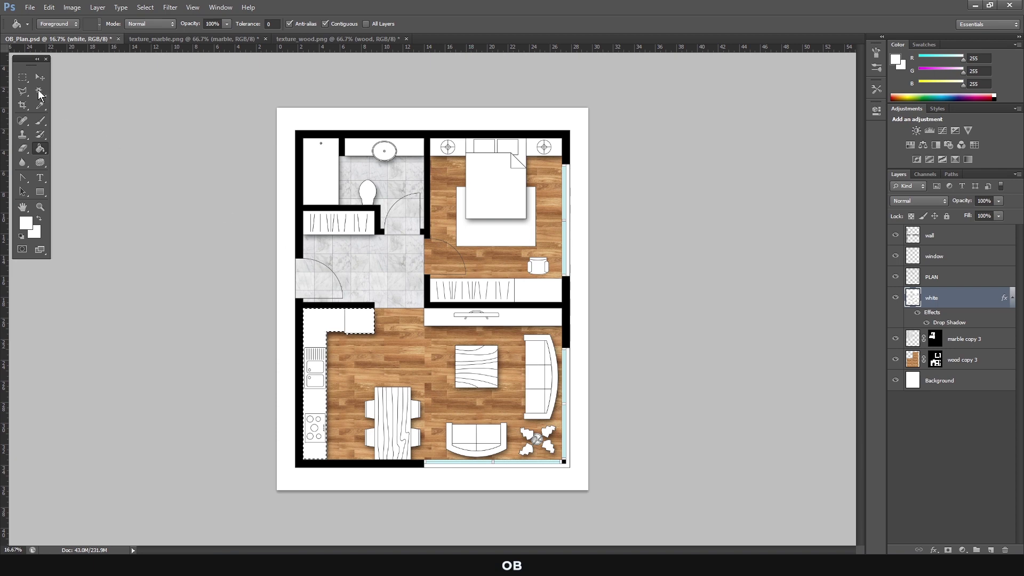
left_click(22, 77)
left_click(617, 347)
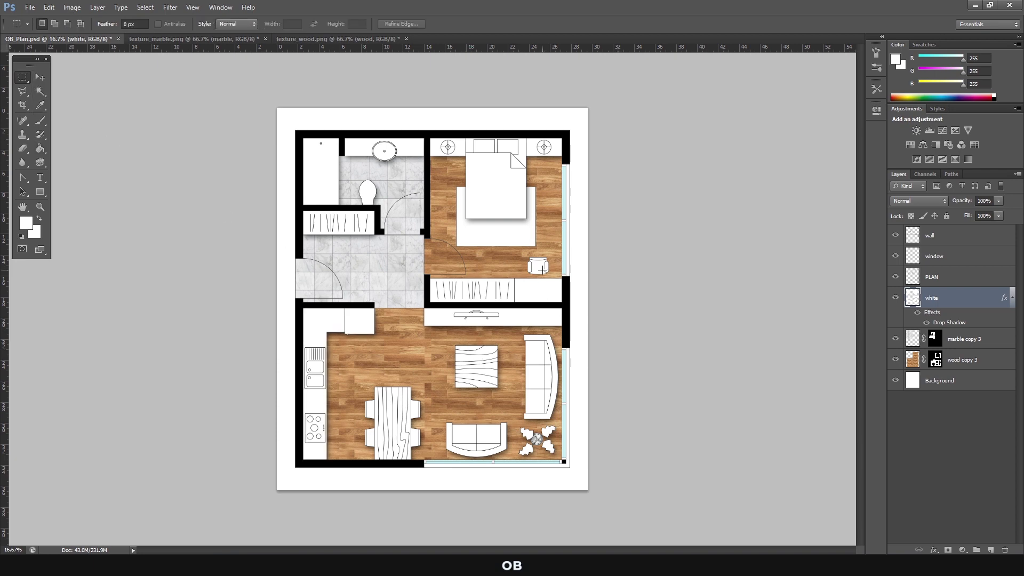
key("z")
left_click(511, 275)
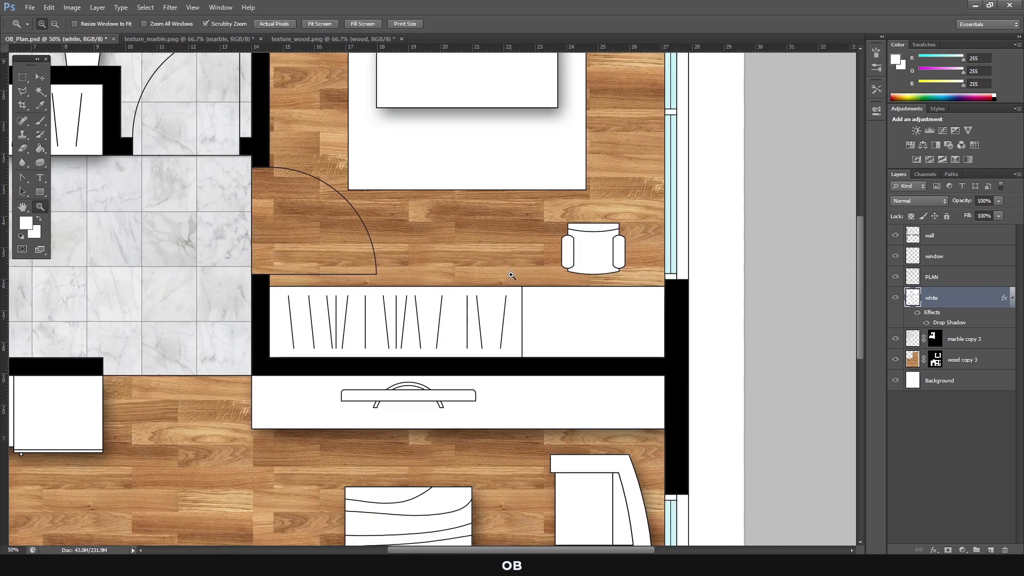
Magic Wand-select the small bedroom chair on PLAN and fill it on the white layer.
key("v")
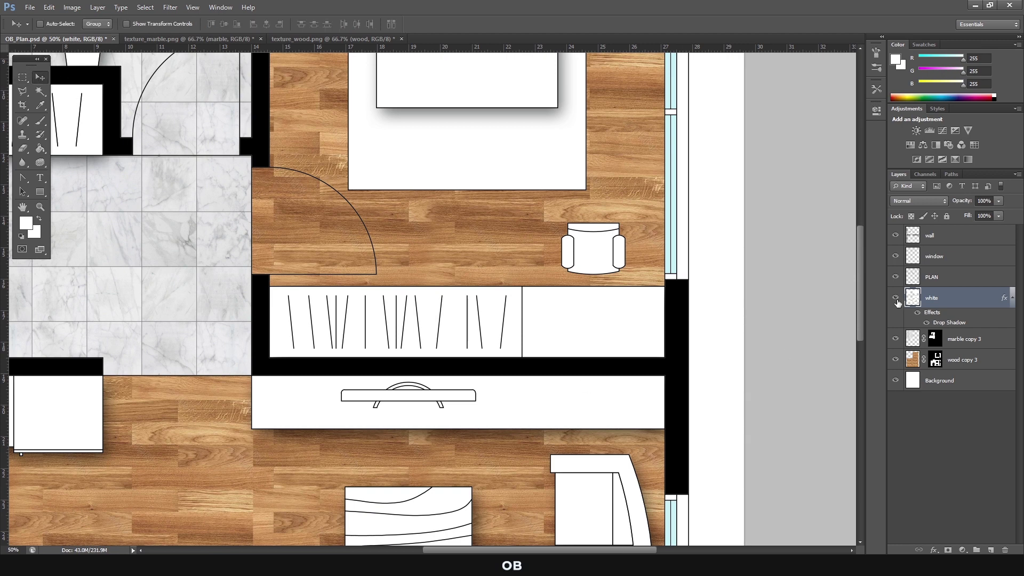
left_click(930, 277)
left_click(40, 91)
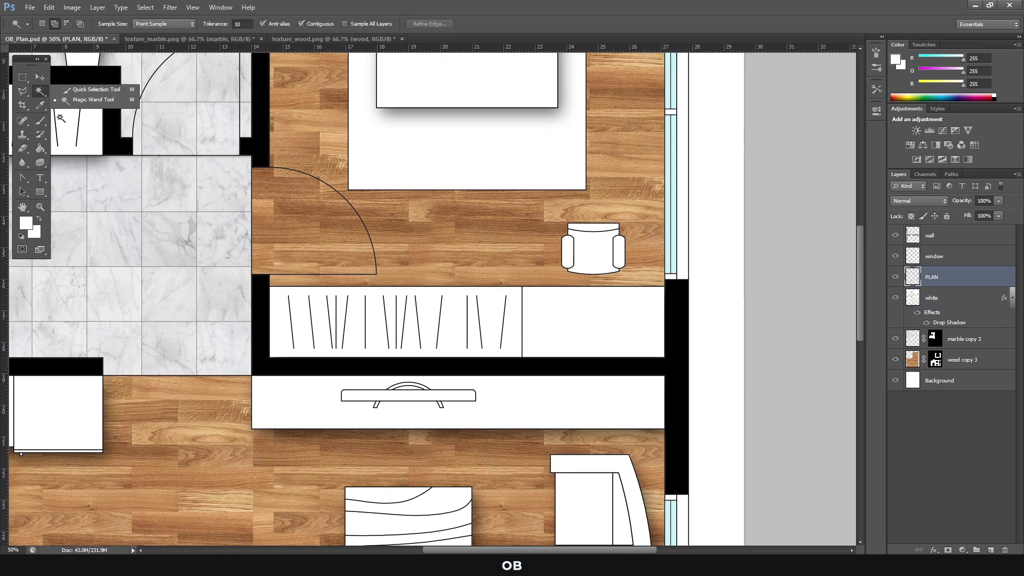
left_click(596, 229)
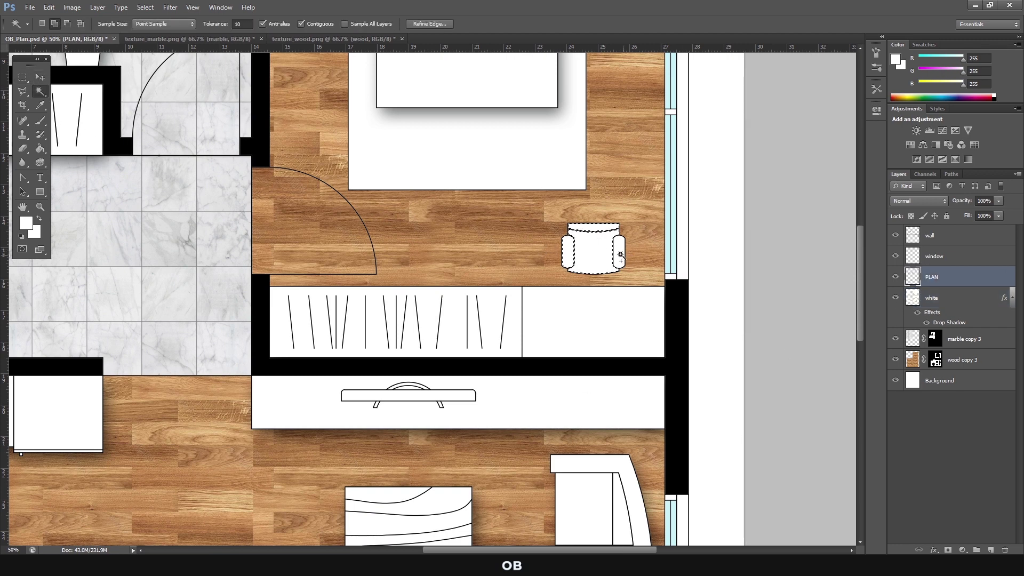
left_click(935, 302)
key("g")
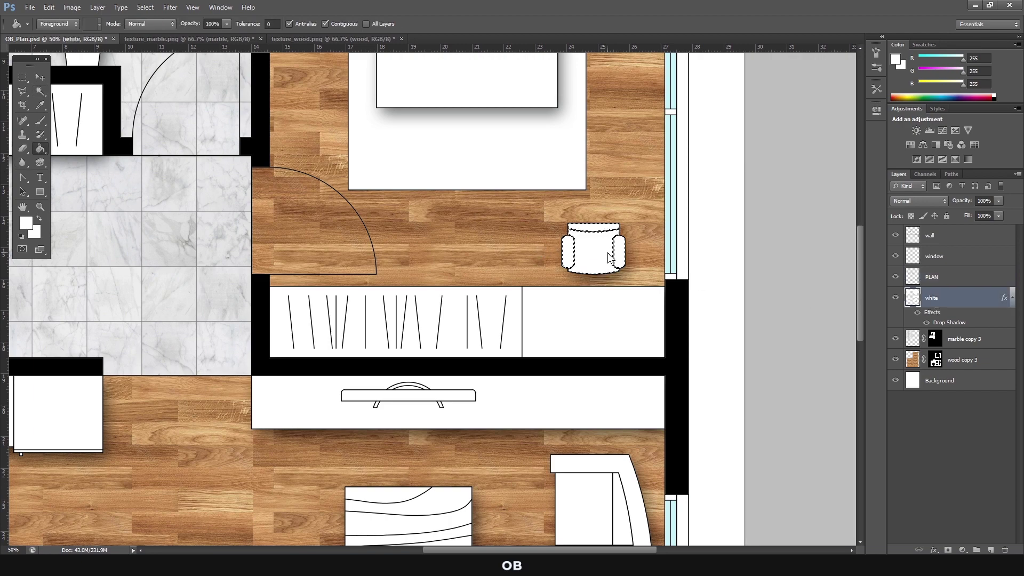
Zoom back out to show the whole floor plan.
key("z")
left_click(478, 269, "alt")
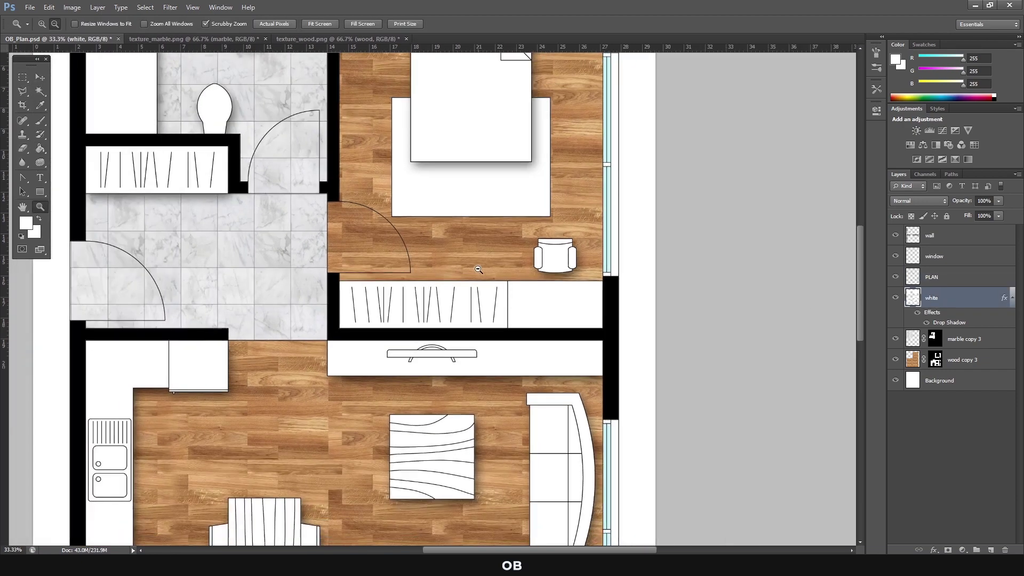
left_click(478, 270, "alt")
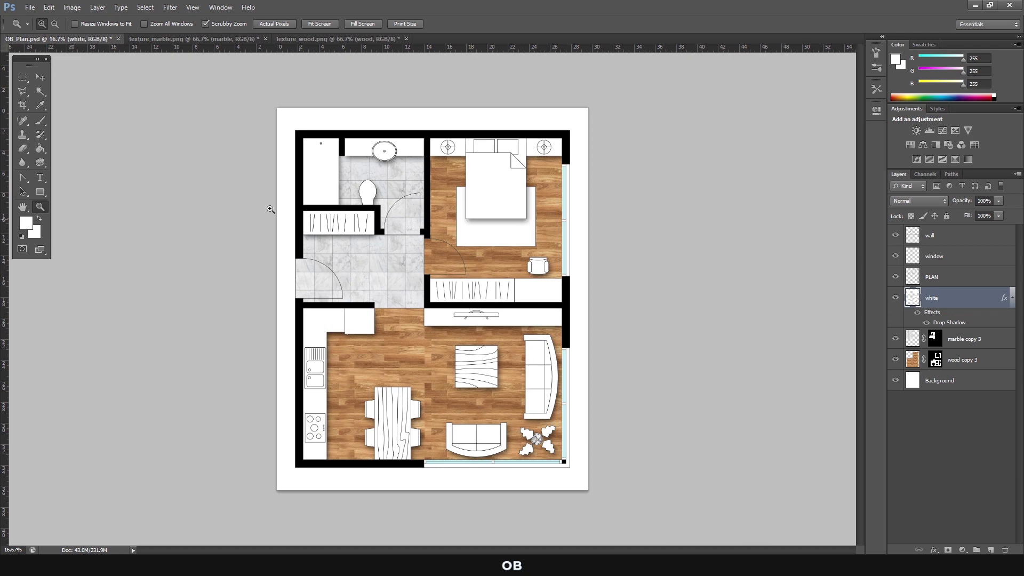
left_click(21, 78)
Add a drop shadow to the wall layer: 65 px distance, about 28% opacity, larger size.
left_click(945, 469)
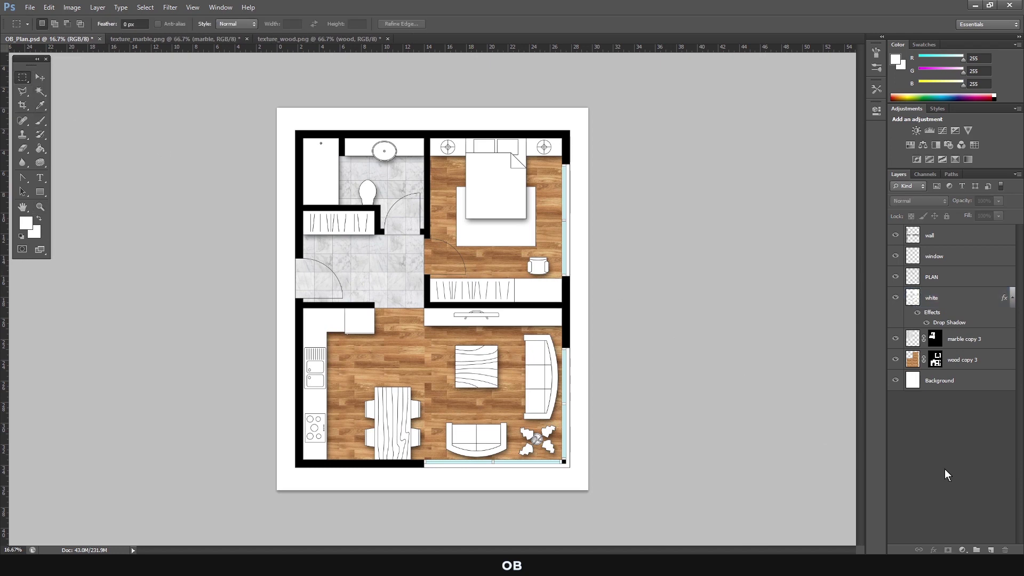
left_click(913, 235)
double_click(913, 235)
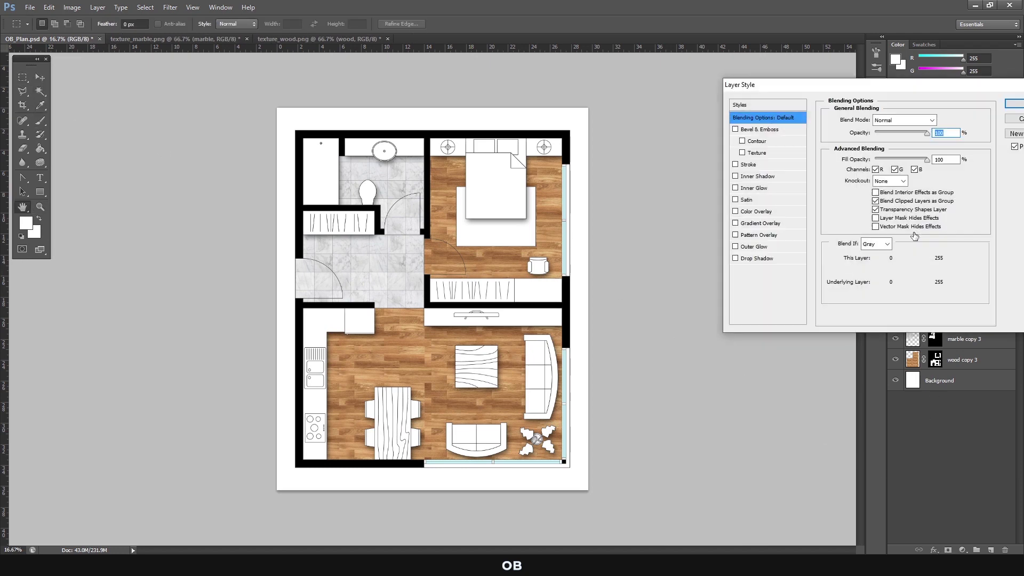
left_click(788, 258)
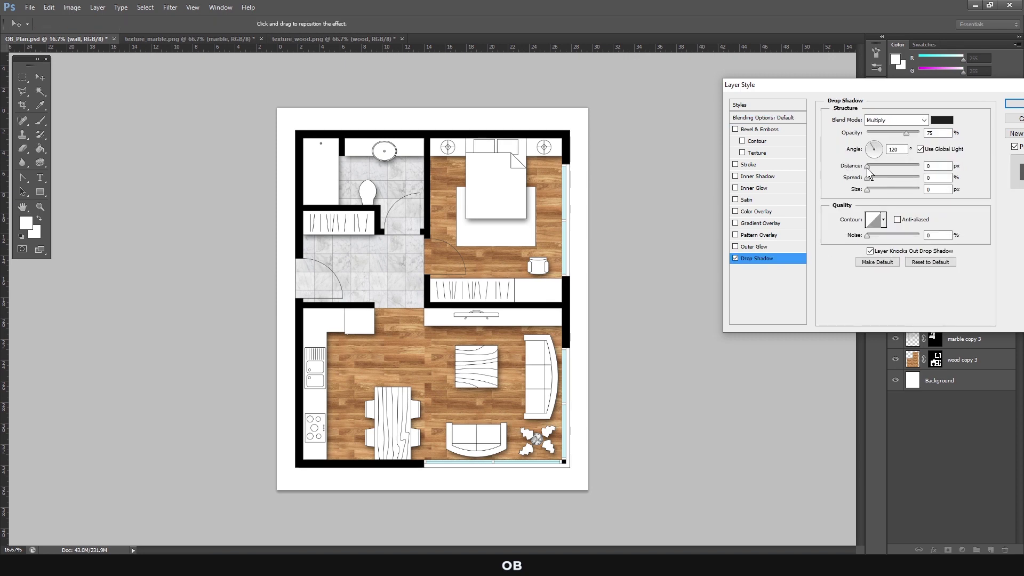
left_click_drag(866, 166, 882, 166)
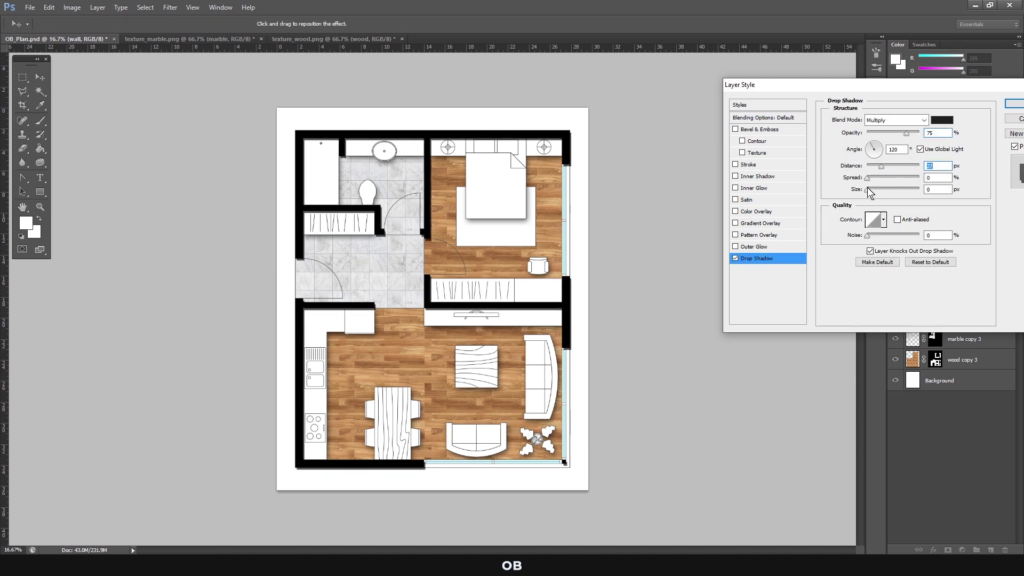
left_click(905, 132)
mouse_move(905, 132)
left_mouse_down()
mouse_move(882, 133)
mouse_move(896, 165)
left_mouse_up()
left_click(870, 189)
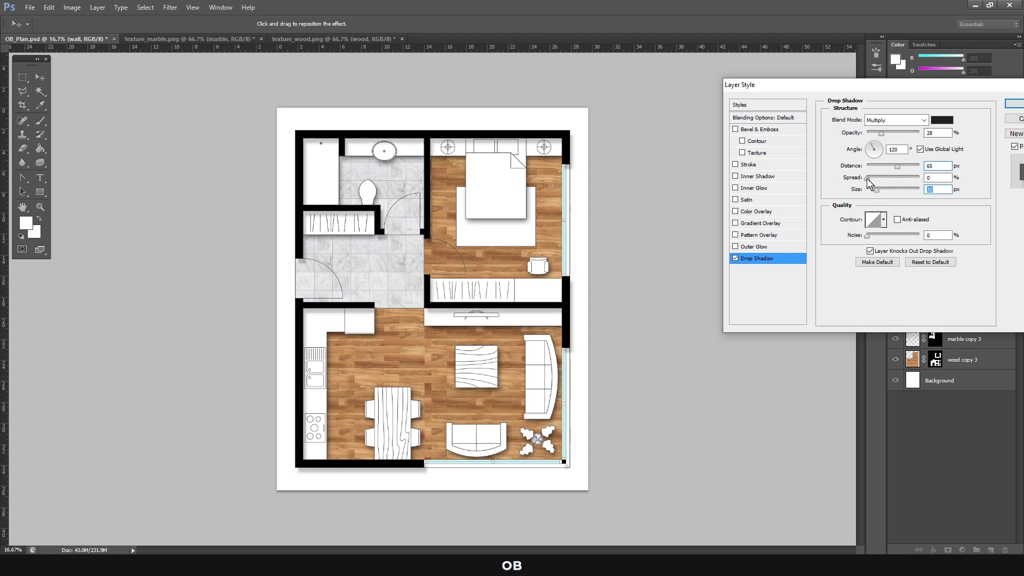
left_click_drag(877, 190, 883, 190)
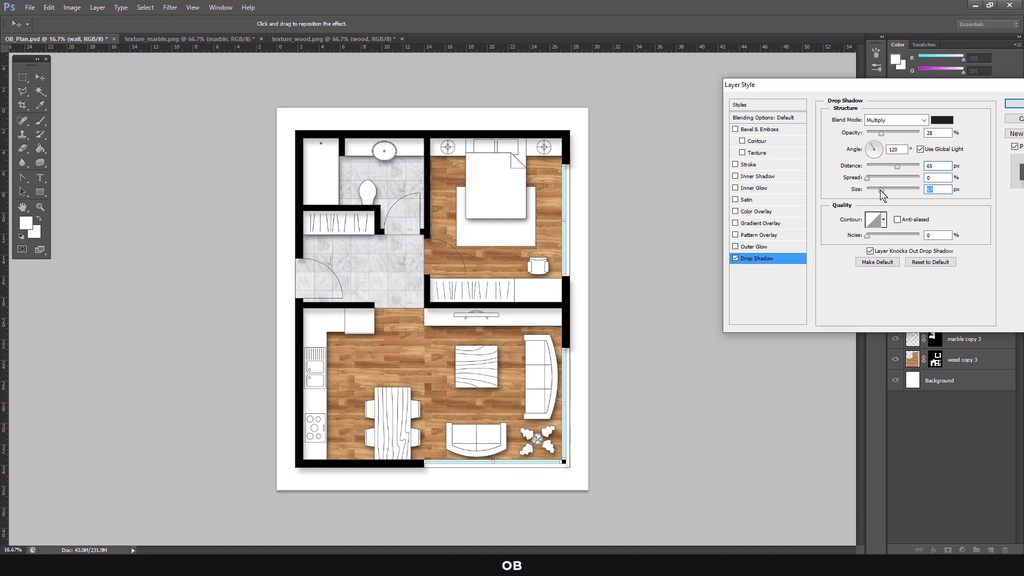
left_click(1013, 106)
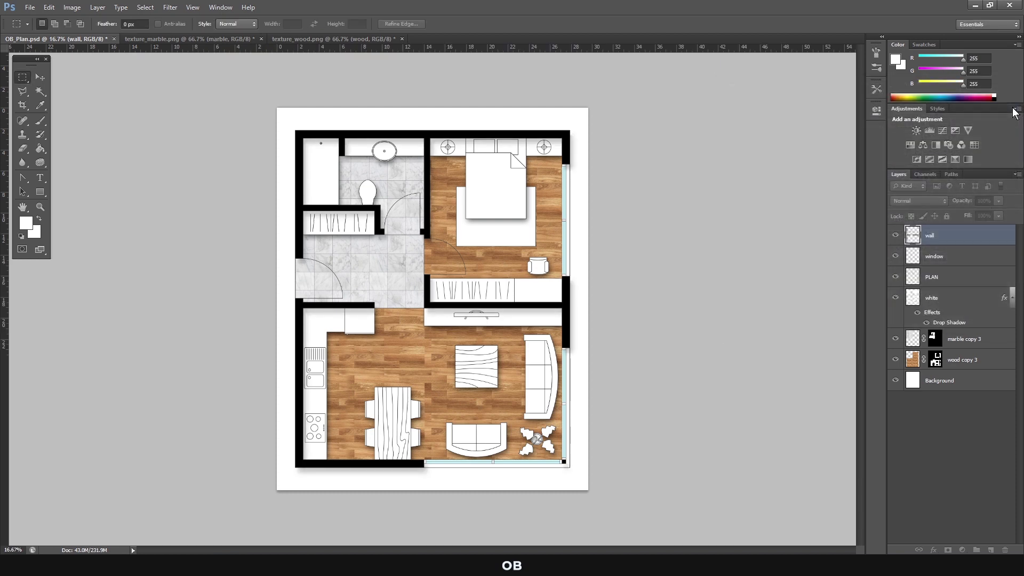
Add a white texture Pattern Overlay to the white layer at 202% scale and reduced opacity.
left_click(951, 443)
double_click(940, 333)
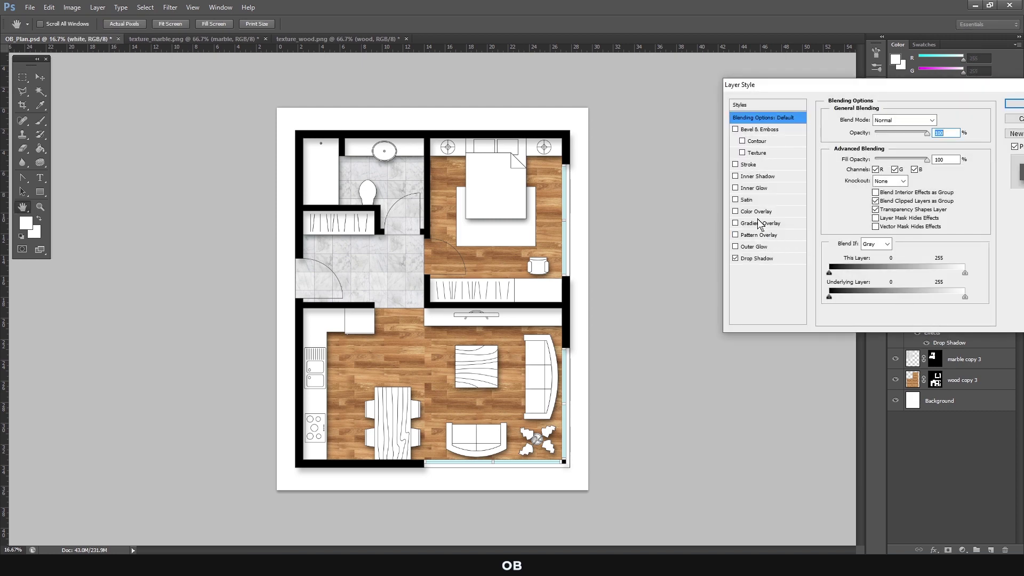
left_click(751, 237)
left_click(900, 158)
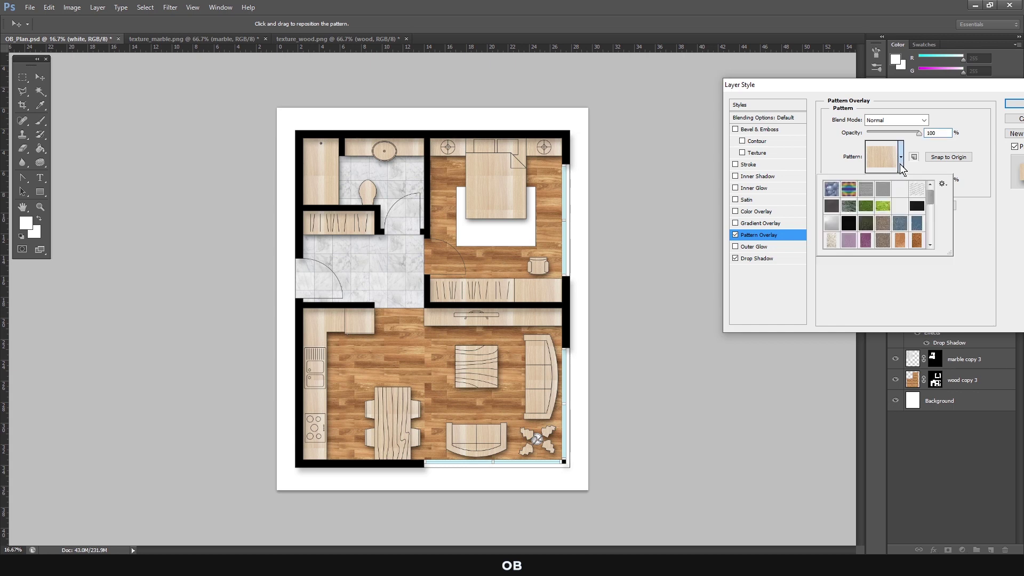
left_click(899, 189)
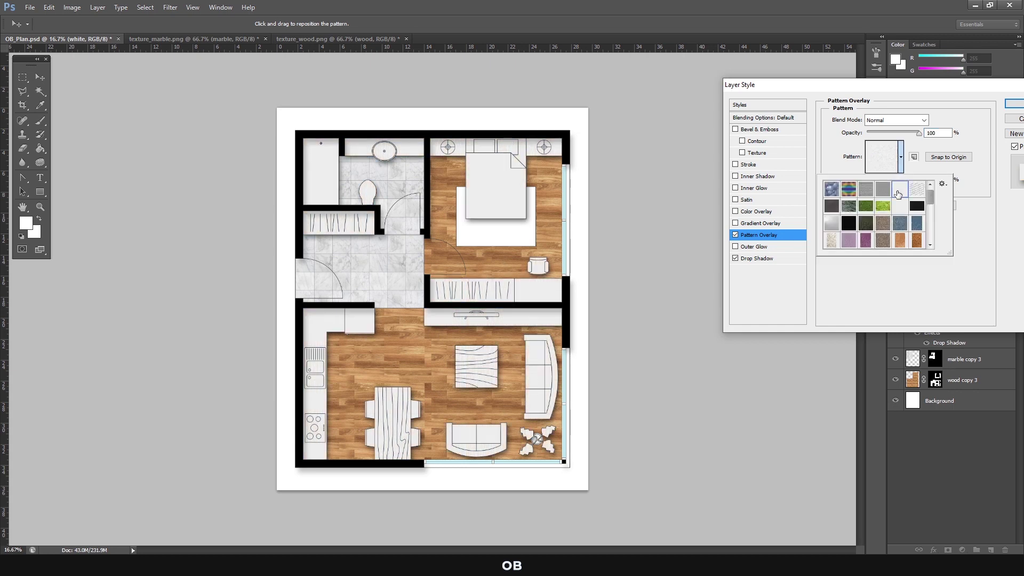
left_click(942, 165)
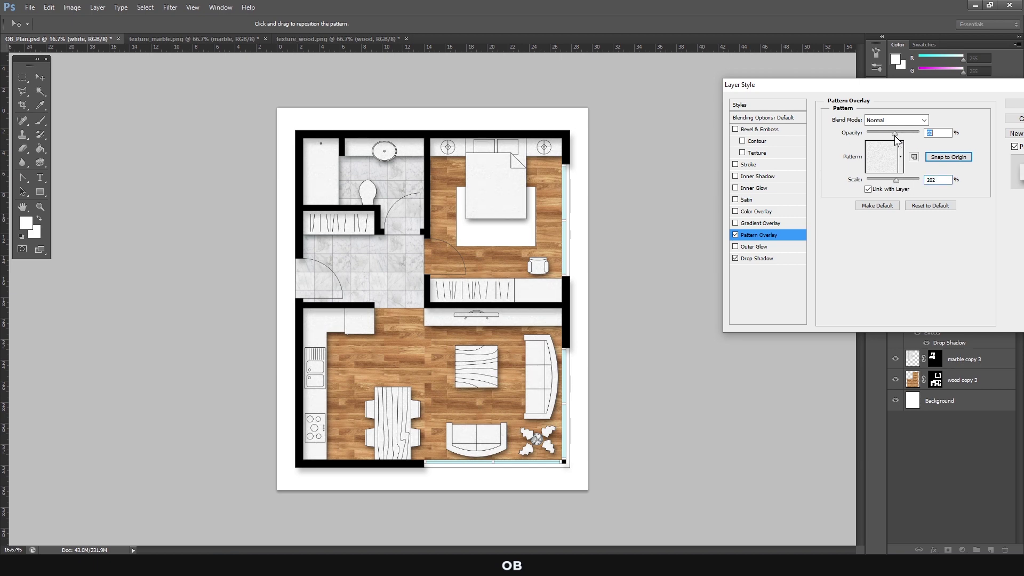
left_click(1014, 109)
Magic Wand-select the window frames on the PLAN layer.
left_click(962, 464)
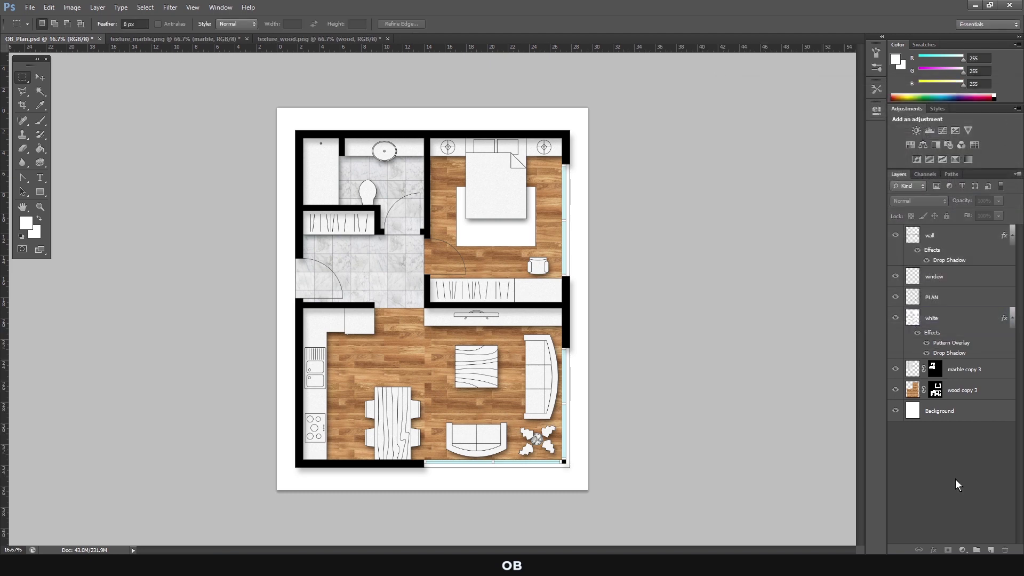
left_click(938, 299)
right_click(40, 90)
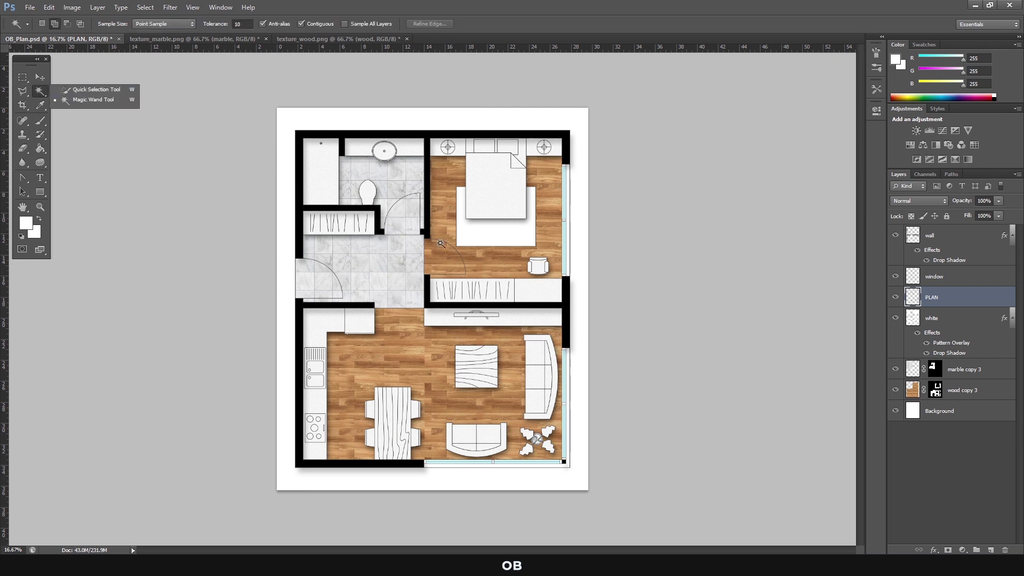
left_click(80, 103)
scroll(576, 210, "up", 2)
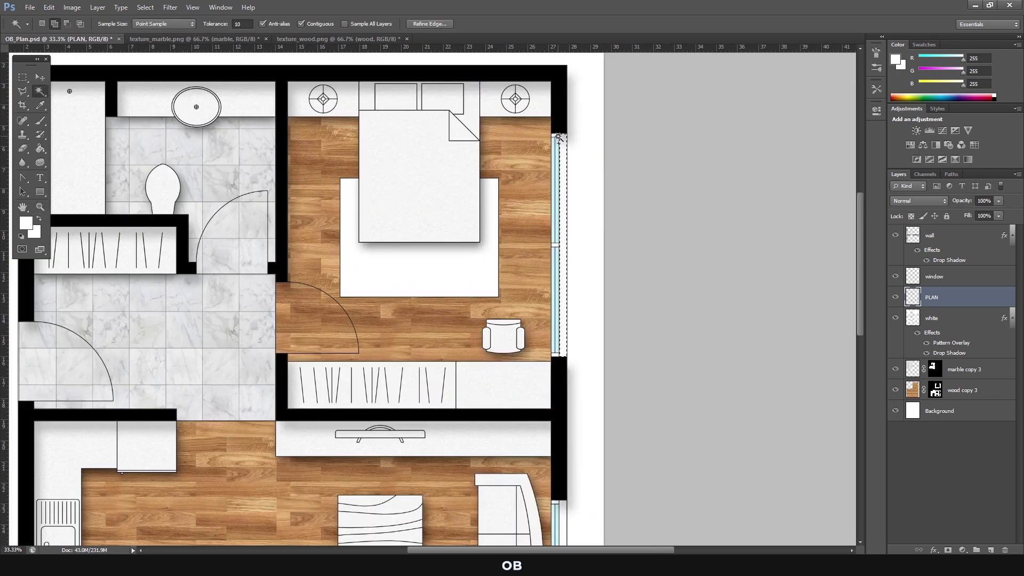
left_click(557, 136, "shift")
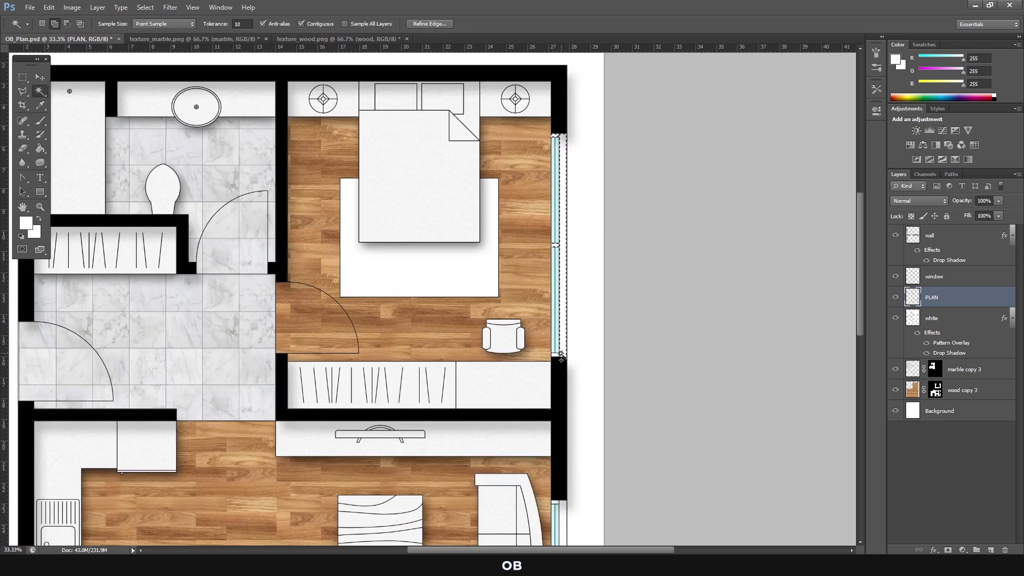
scroll(574, 393, "down", 2)
scroll(565, 423, "down", 4)
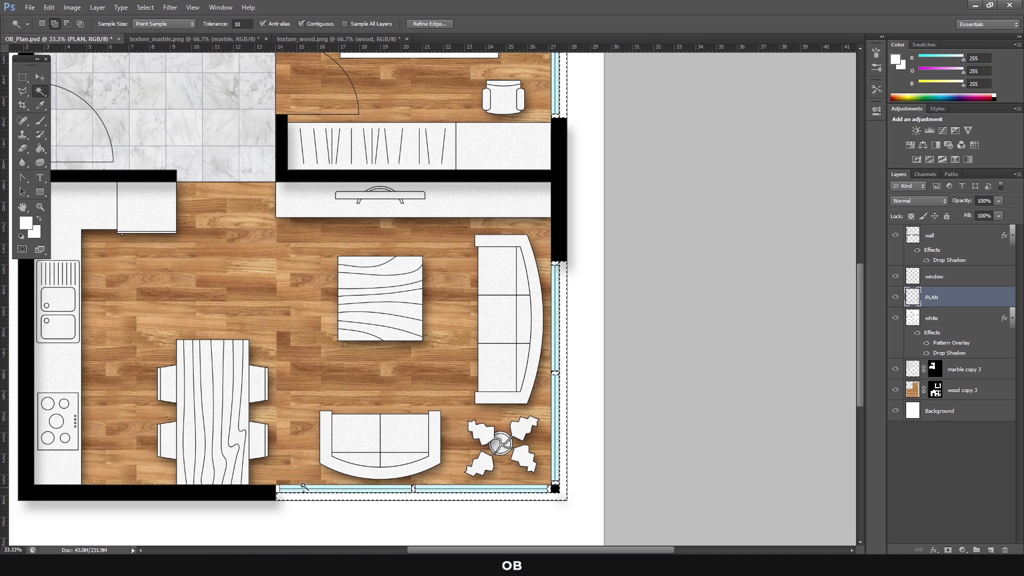
Add a new layer above the window layer and set the foreground to light grey d3d3d3.
left_click(990, 550)
left_click_drag(941, 298, 941, 265)
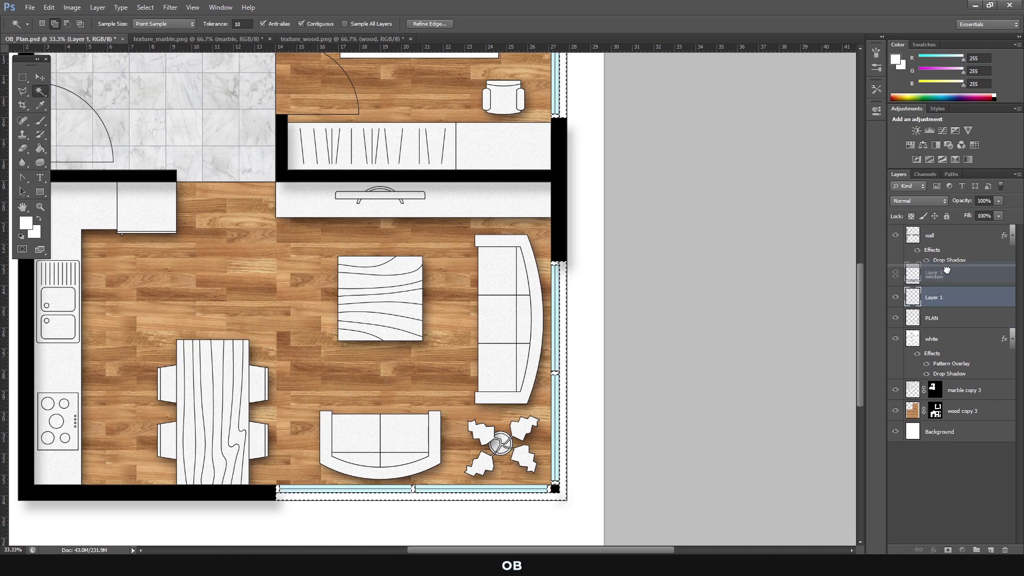
left_click(25, 222)
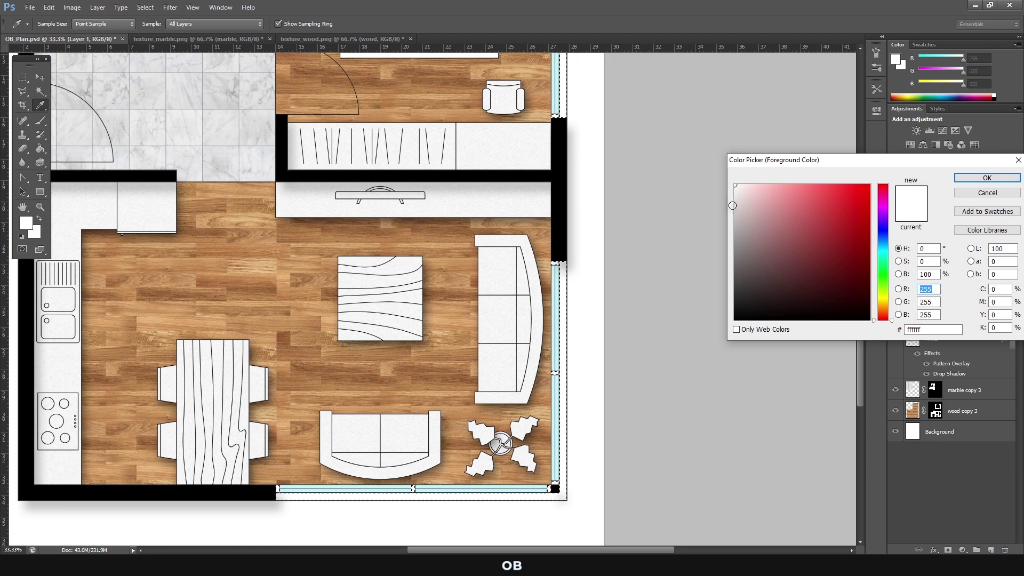
left_click(680, 236)
key("Return")
Fill the window frames grey, deselect, and zoom out to the whole plan.
left_click(40, 148)
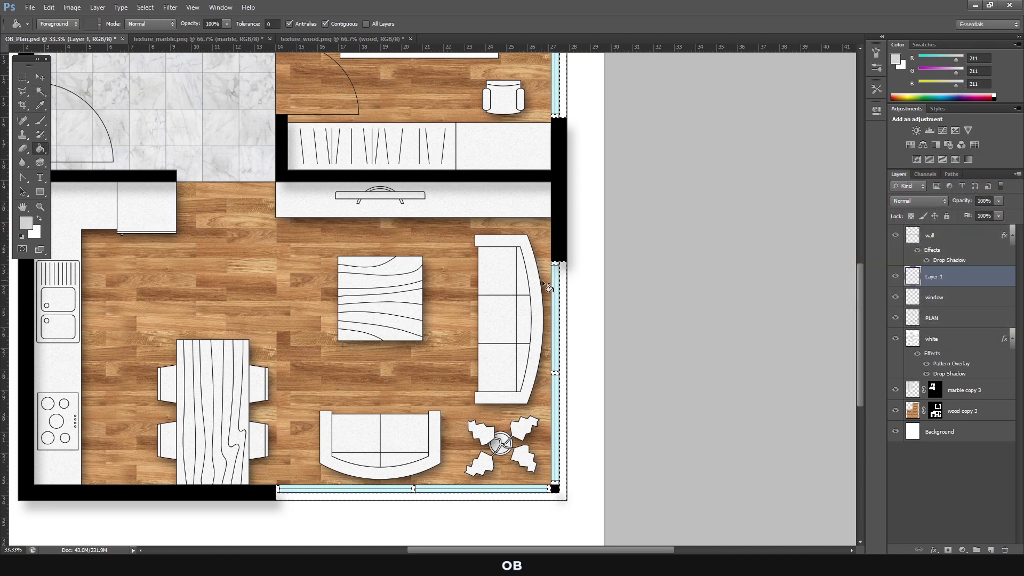
left_click(565, 280)
key("ctrl+d")
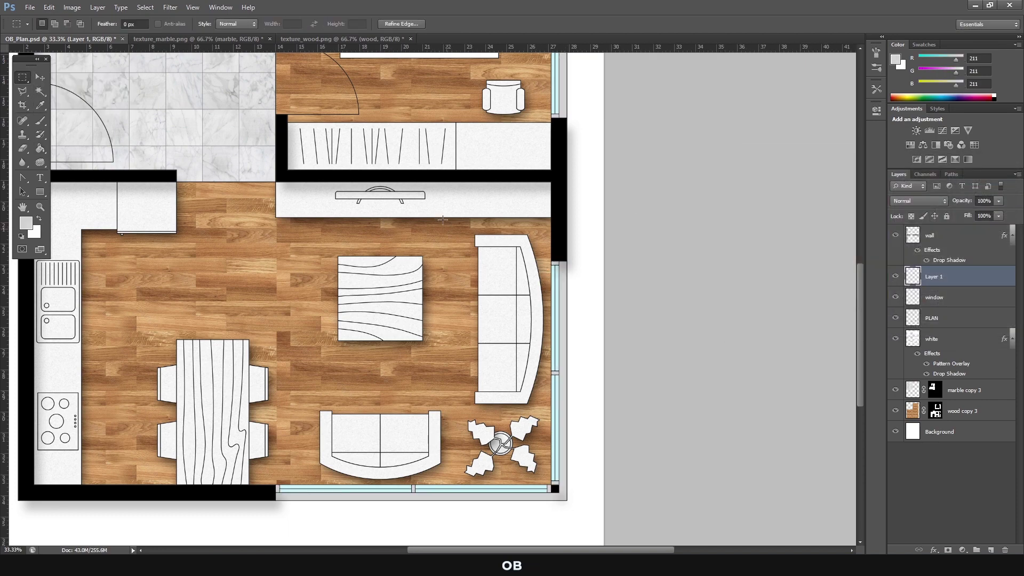
key("z")
left_click(287, 99, "alt")
left_click(288, 99, "alt")
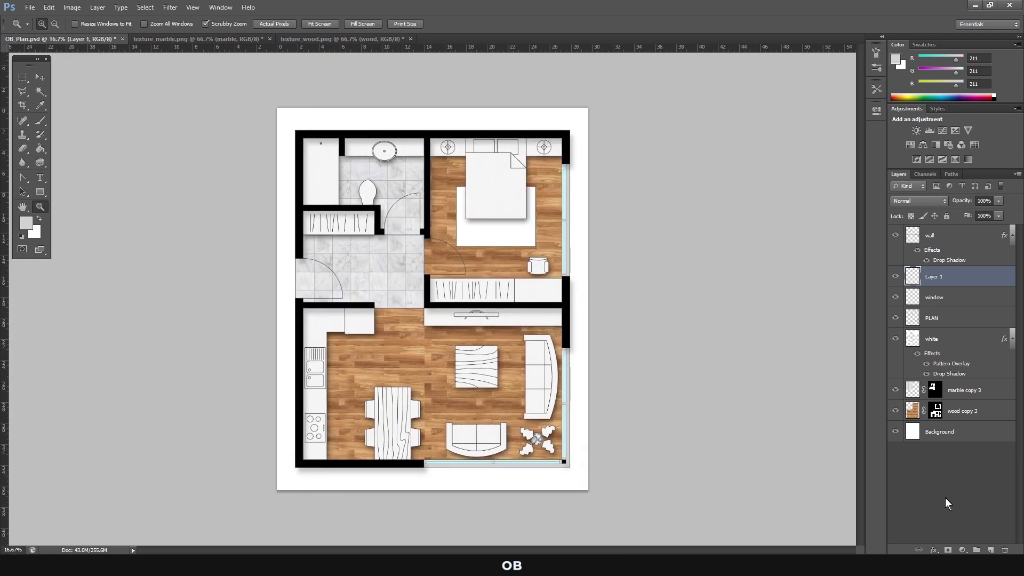
Select the bedroom rug on the PLAN layer with the Magic Wand.
key("v")
left_click(948, 495)
left_click(927, 320)
right_click(40, 91)
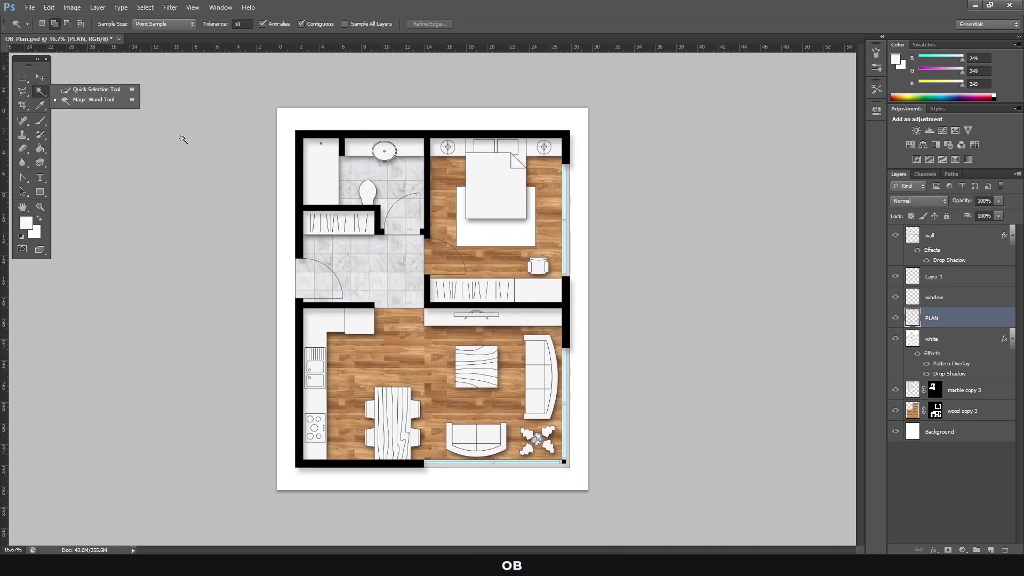
left_click(80, 101)
Create Layer 2 below the white layer for the rug and copy the Pattern Overlay onto it.
left_click(991, 550)
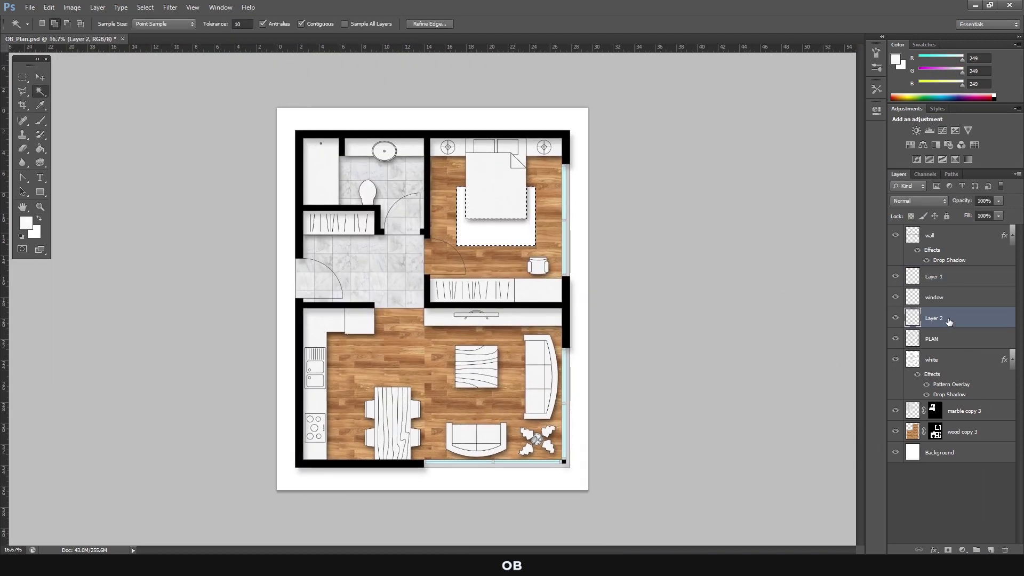
left_click_drag(933, 318, 933, 381)
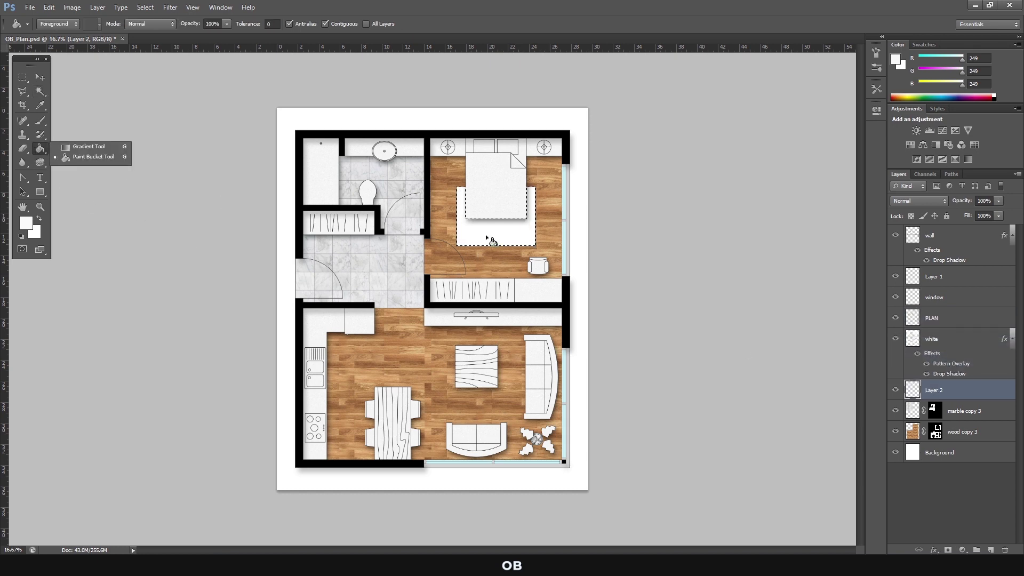
left_click(23, 78)
left_click(310, 165)
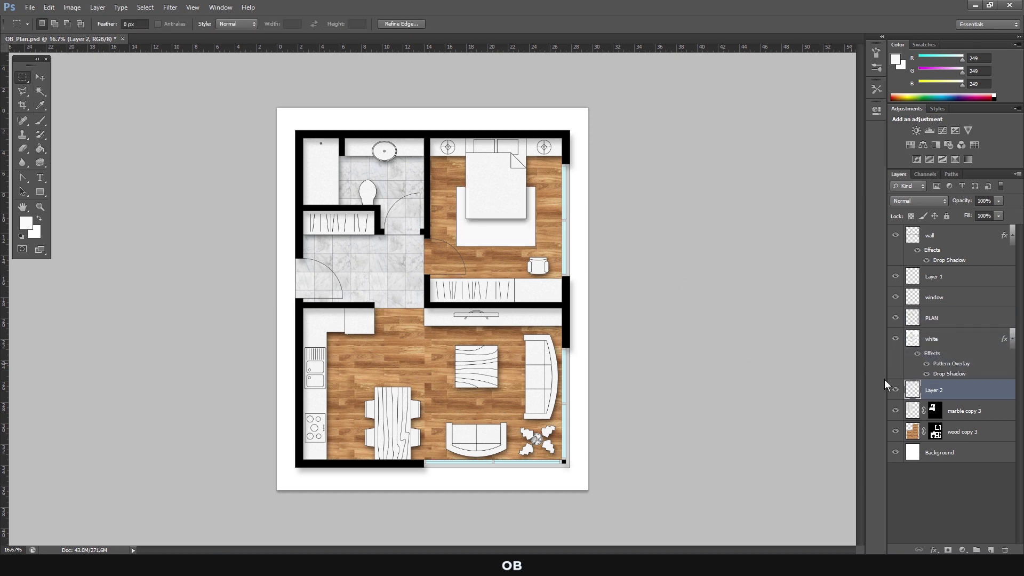
left_click_drag(953, 365, 953, 390)
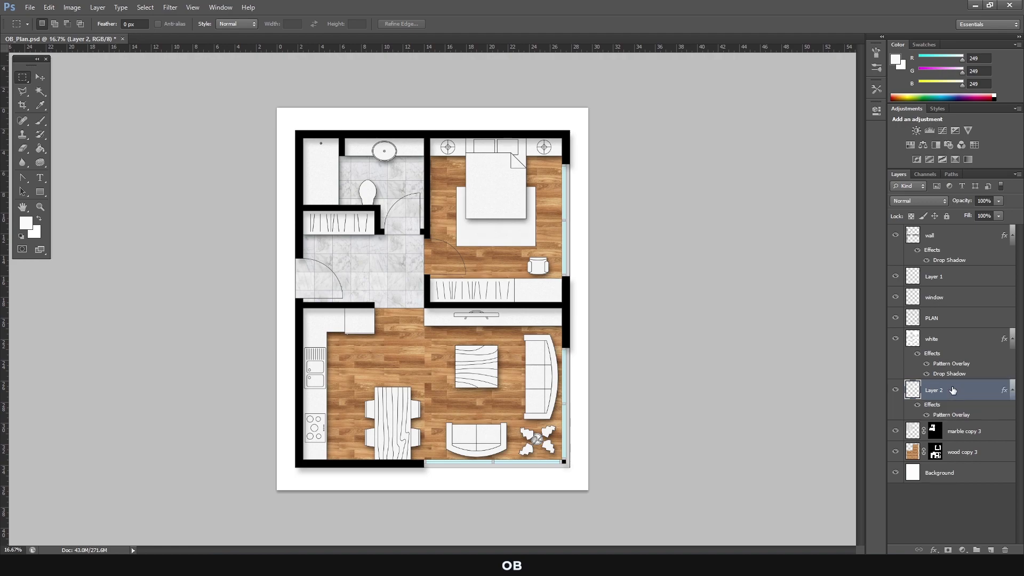